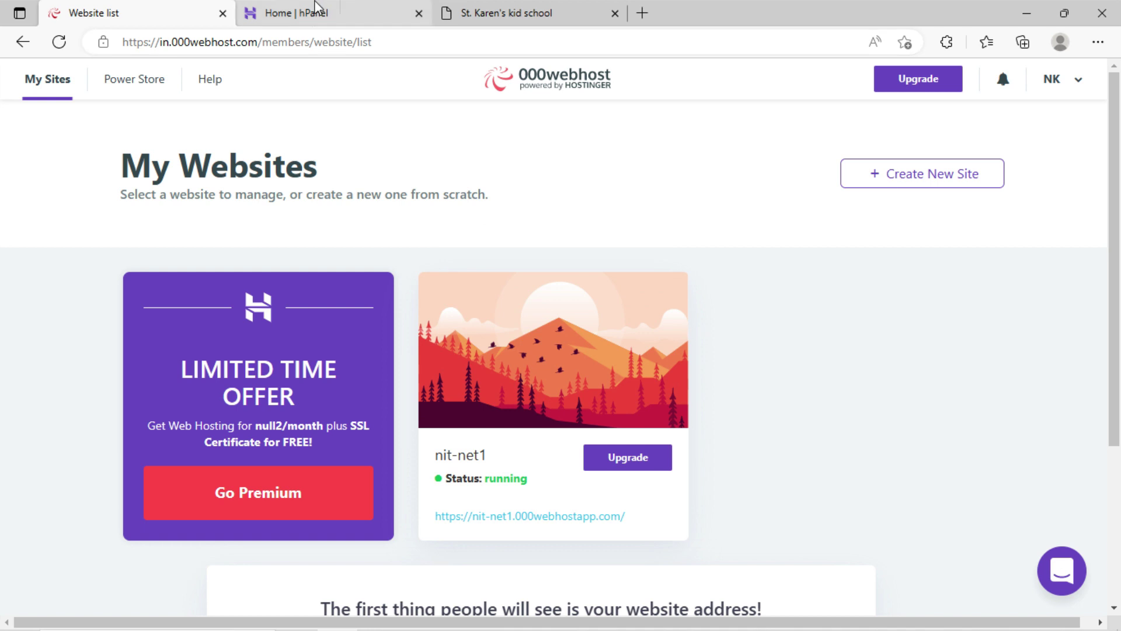
Switch to the Hostinger dashboard and look over the nitnet.online domain entry.
{"action": "left_click", "coordinate": [315, 8]}
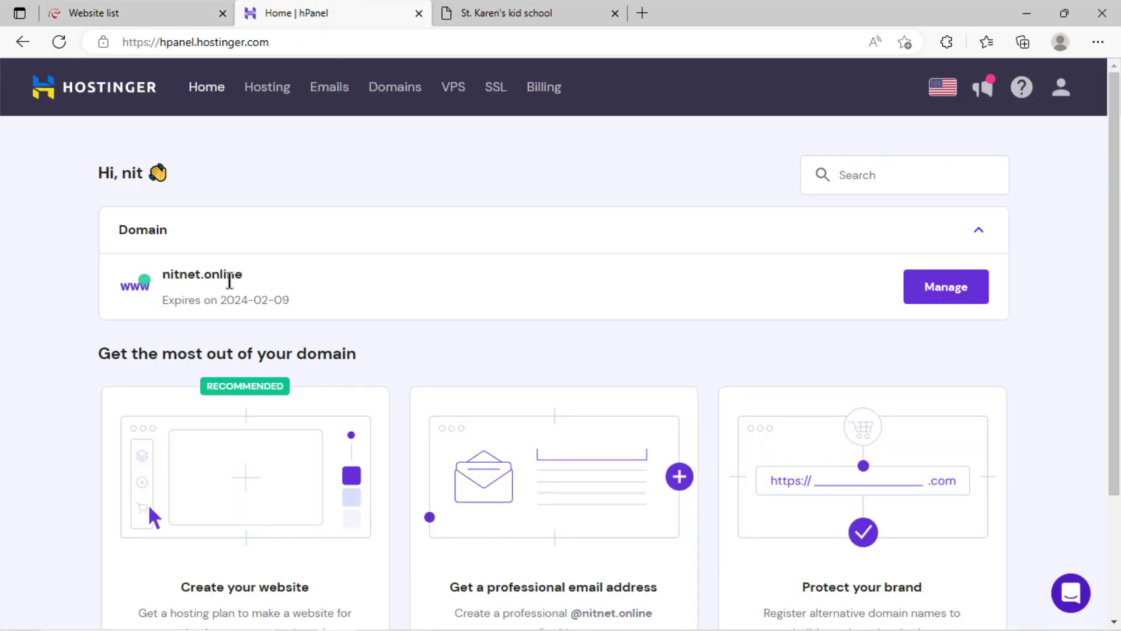
{"action": "left_click_drag", "start_coordinate": [229, 282], "coordinate": [145, 310]}
{"action": "left_click", "coordinate": [205, 274]}
Reload the nitnet.online school site, which still shows Not secure.
{"action": "left_click", "coordinate": [501, 17]}
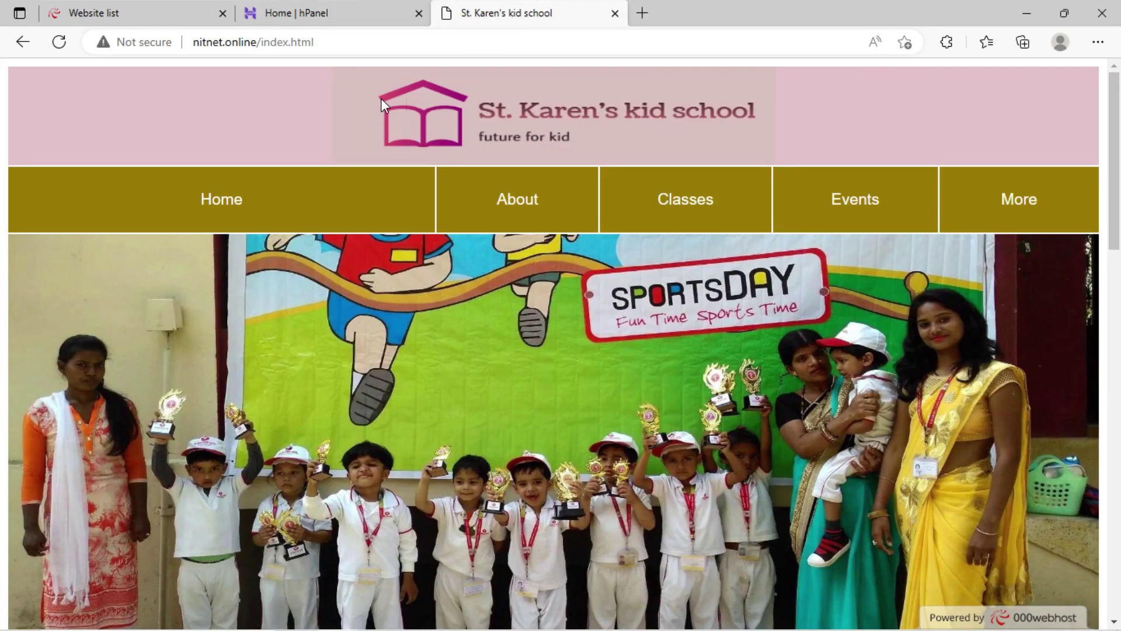
{"action": "left_click", "coordinate": [59, 42]}
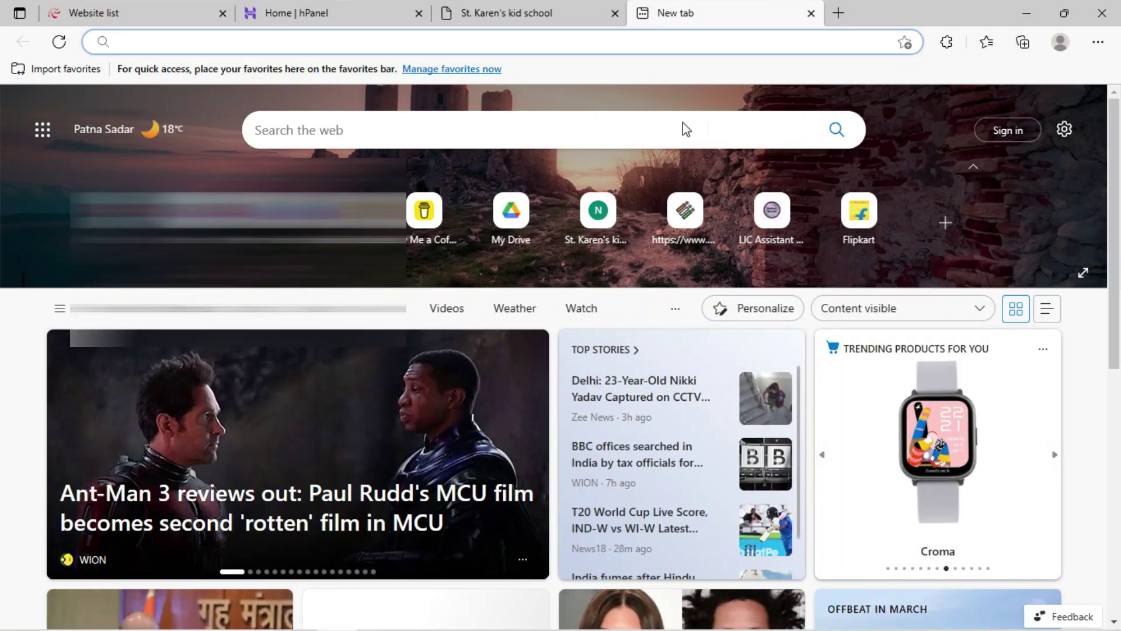
Search Google for 'get free ssl cloudafare' and open Cloudflare's Free SSL/TLS page.
{"action": "type", "text": "get free ss"}
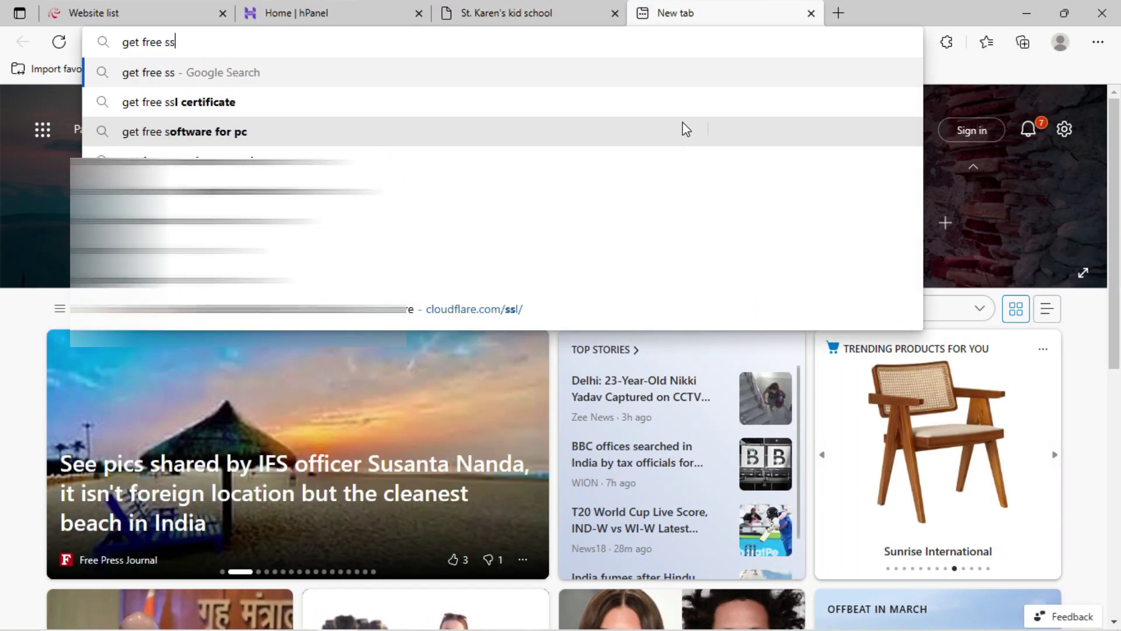
{"action": "type", "text": "l clouda"}
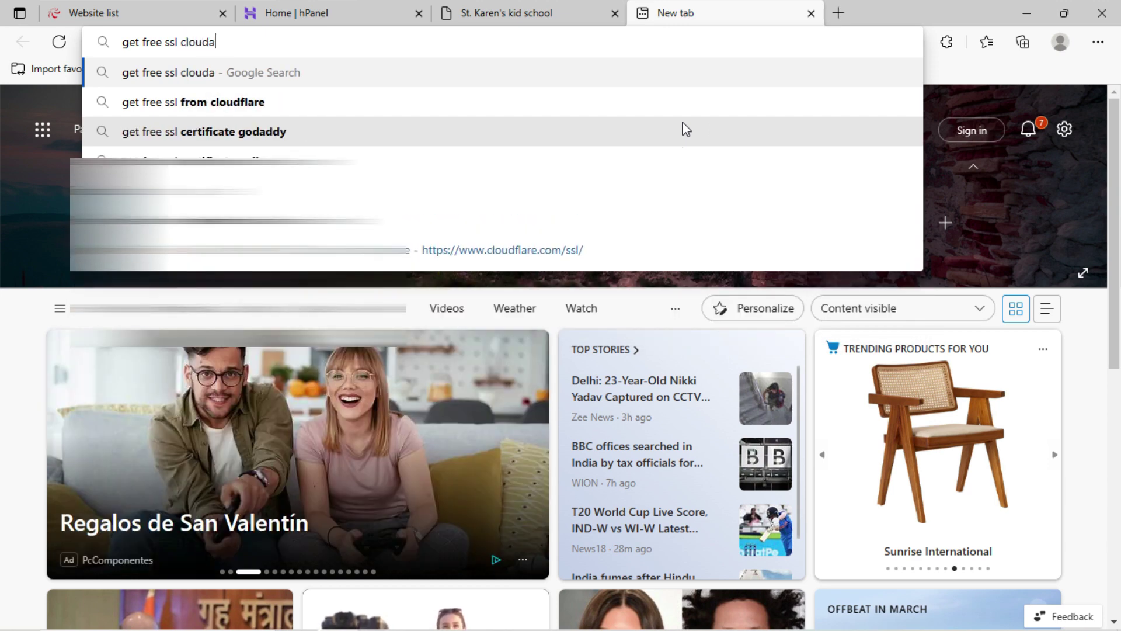
{"action": "type", "text": "fare"}
{"action": "key", "text": "Return"}
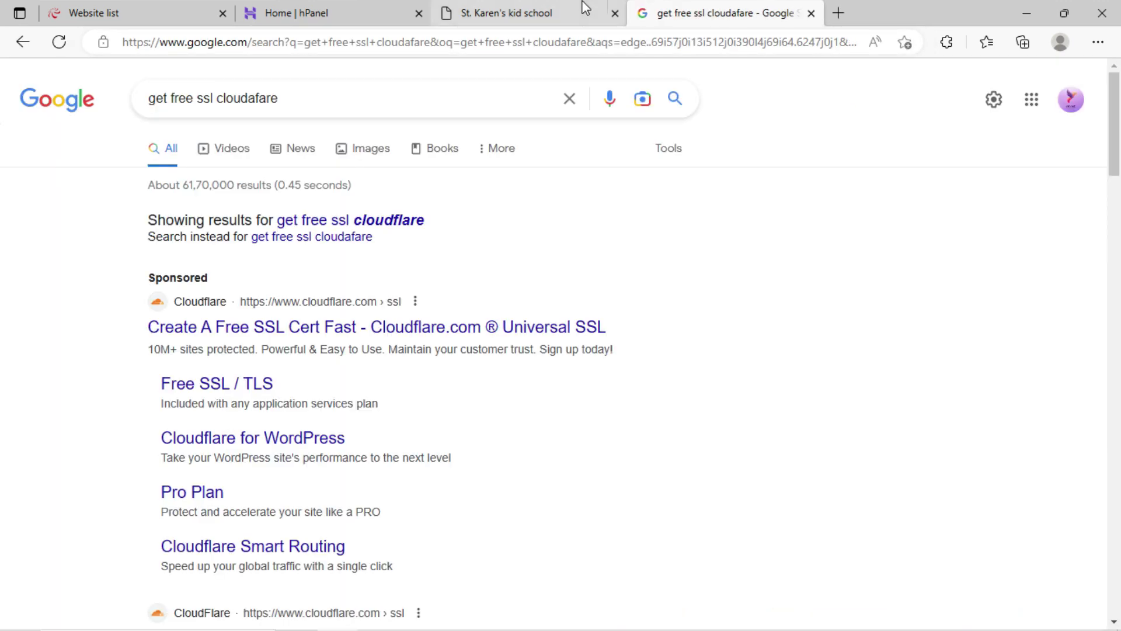
{"action": "left_click", "coordinate": [264, 386]}
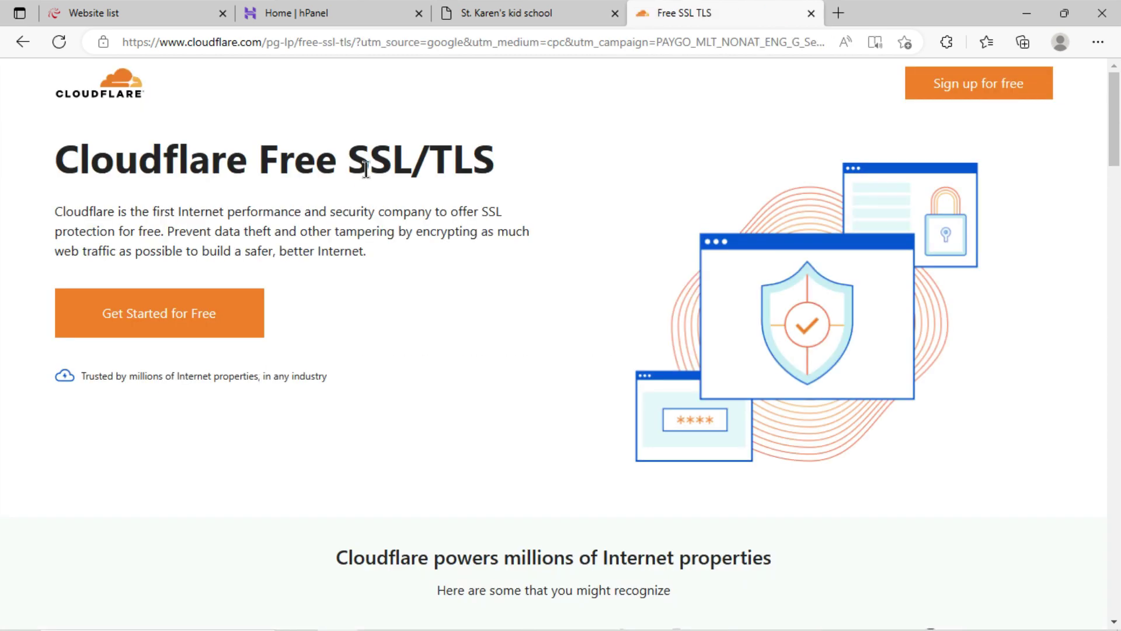
Sign up for Cloudflare's free SSL/TLS and start adding a website from the empty dashboard.
{"action": "left_click_drag", "start_coordinate": [501, 163], "coordinate": [64, 162]}
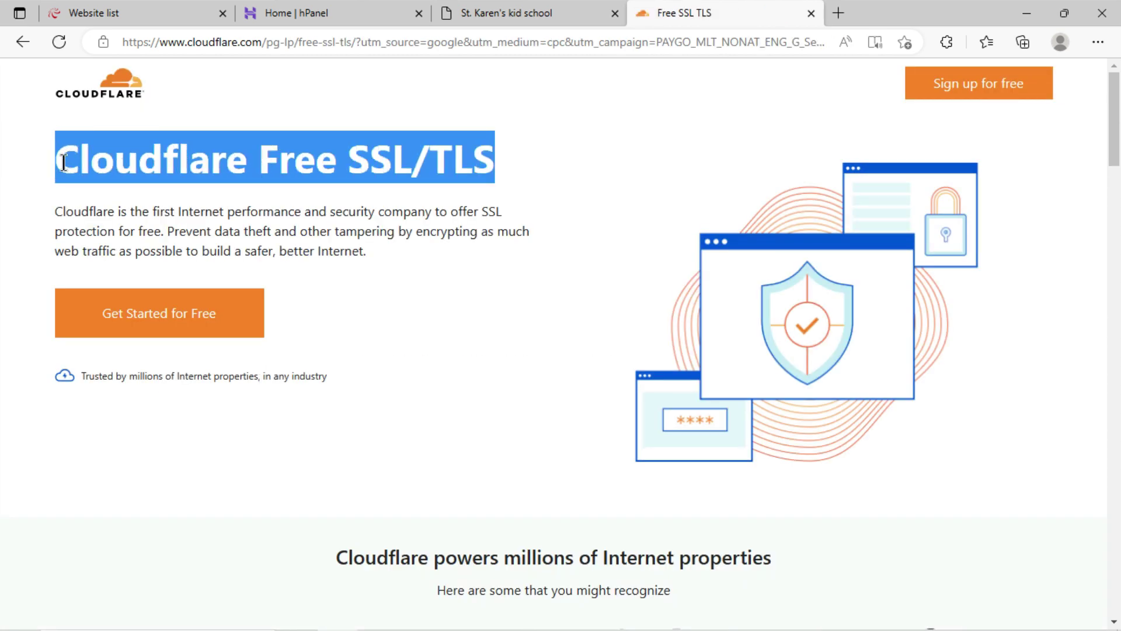
{"action": "left_click", "coordinate": [317, 252]}
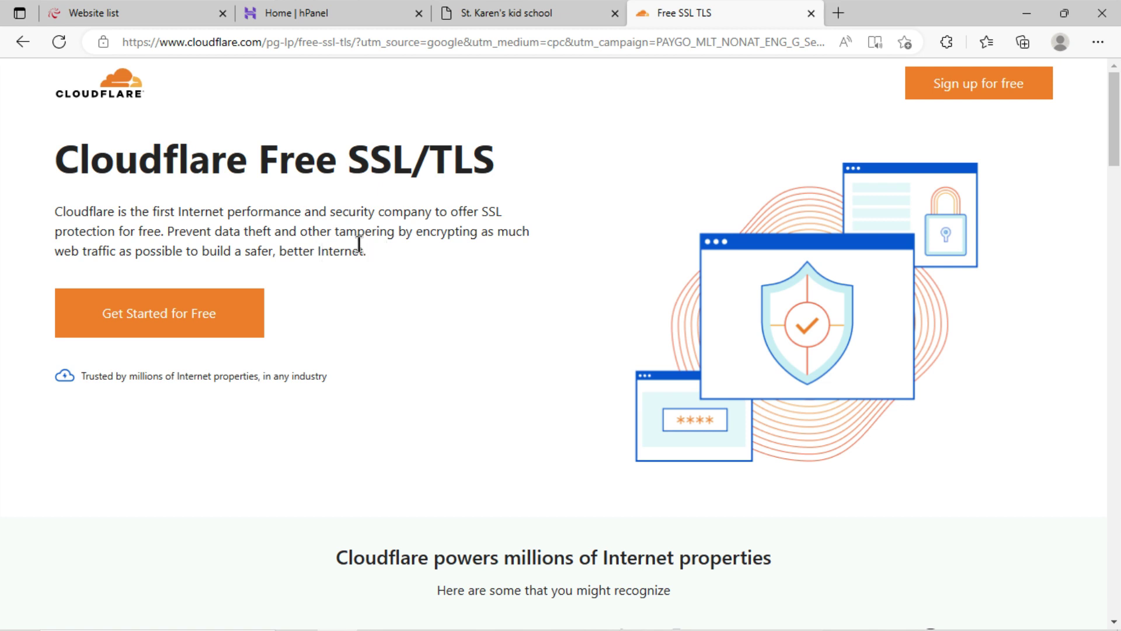
{"action": "left_click", "coordinate": [259, 319]}
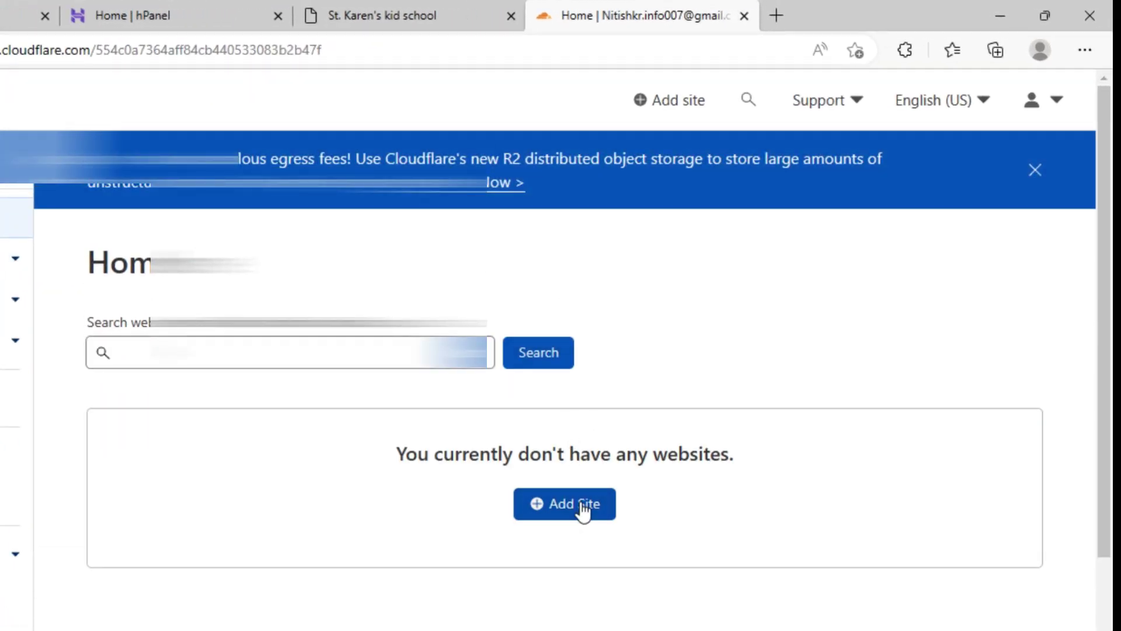
{"action": "left_click", "coordinate": [583, 507]}
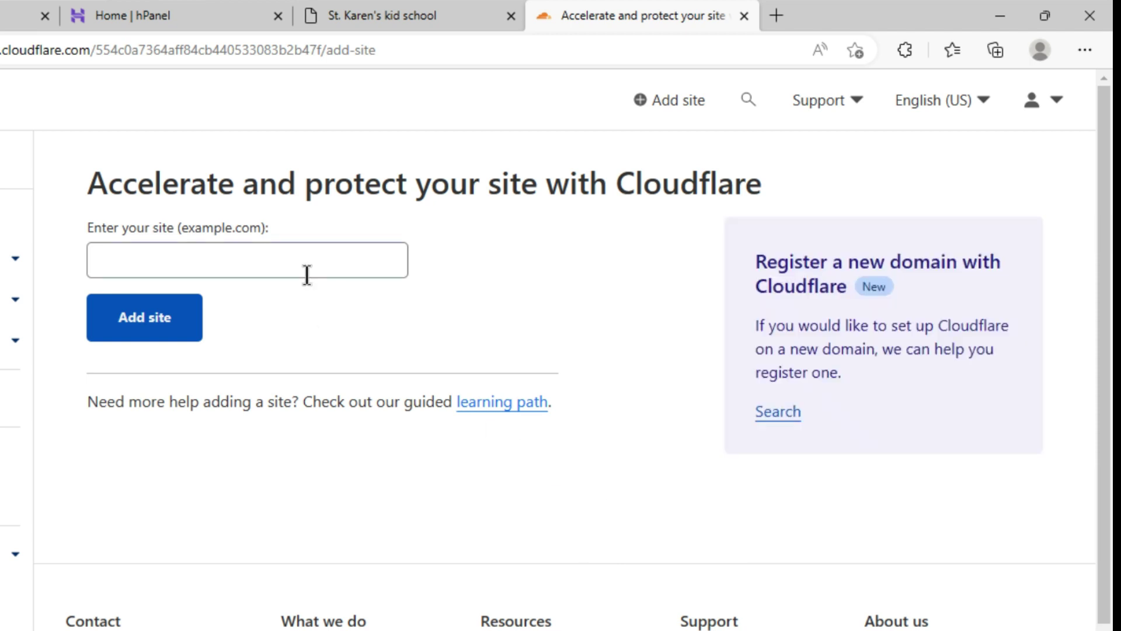
Enter nitnet.online as the new Cloudflare site and submit it.
{"action": "left_click", "coordinate": [306, 274]}
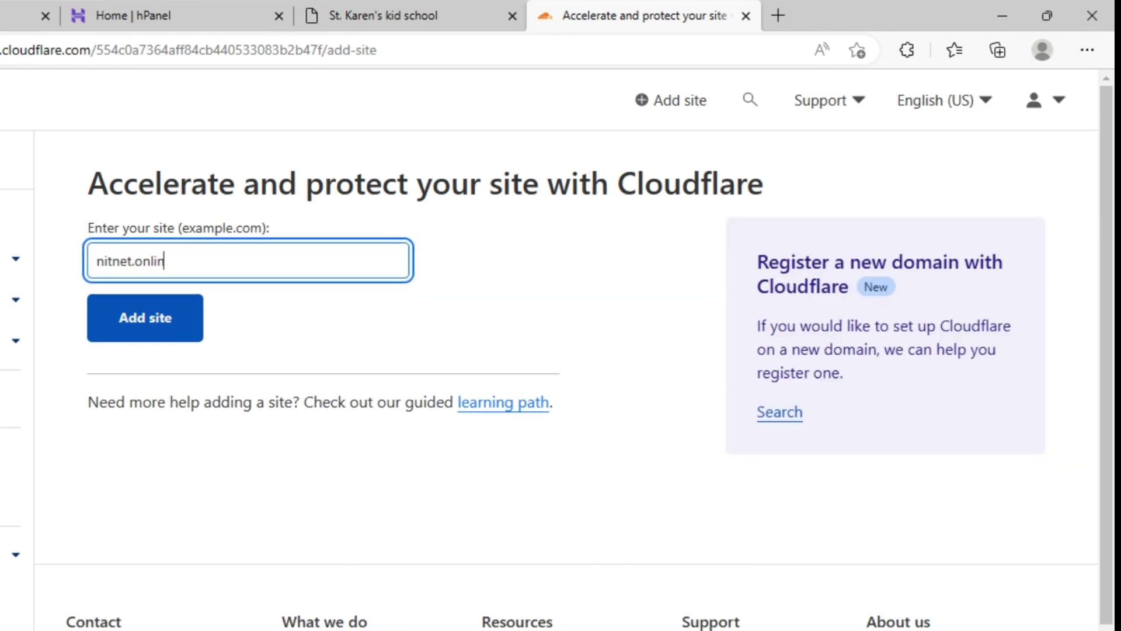
{"action": "type", "text": "nitnet.online"}
{"action": "left_click", "coordinate": [140, 313]}
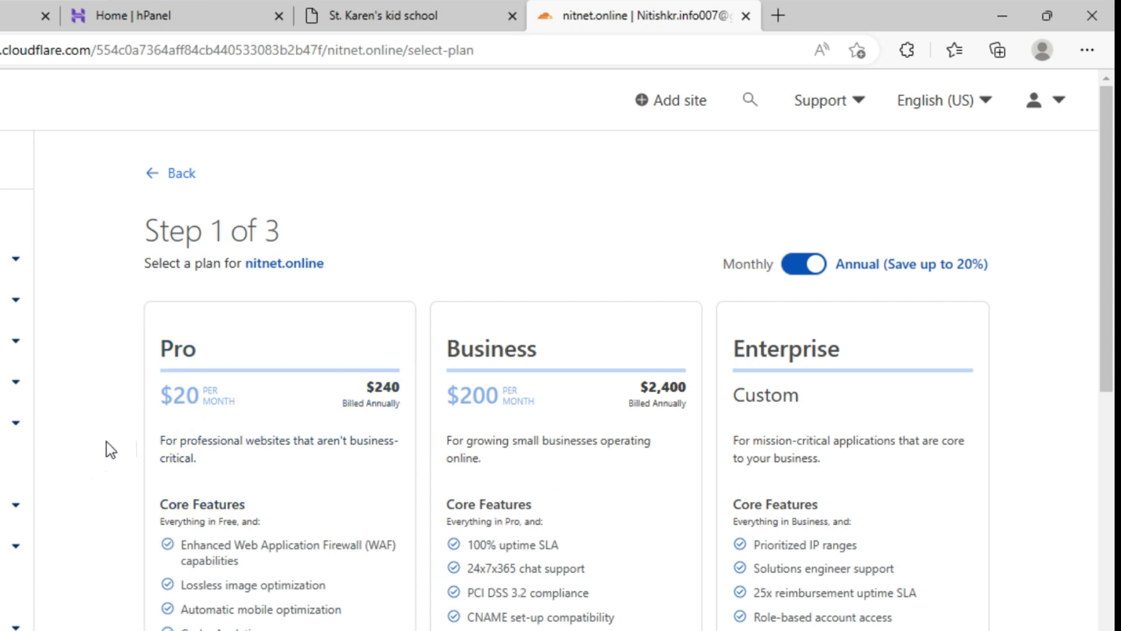
Choose the Free plan for nitnet.online and let the DNS quick scan import its records.
{"action": "scroll", "coordinate": [114, 447], "scroll_direction": "down", "scroll_amount": 3}
{"action": "scroll", "coordinate": [112, 439], "scroll_direction": "down", "scroll_amount": 7}
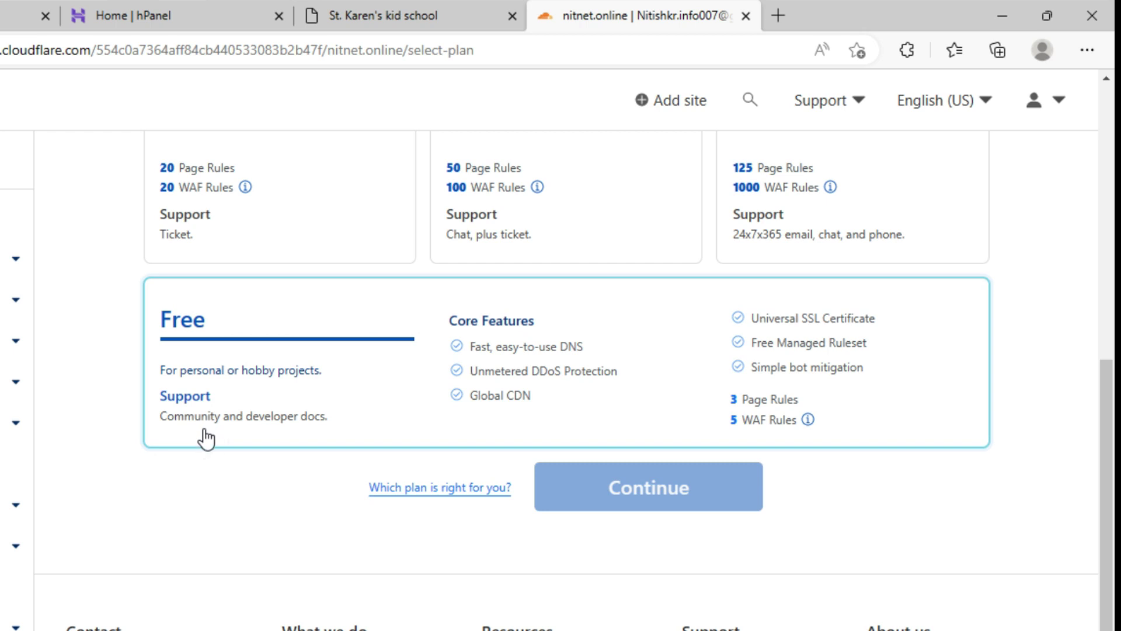
{"action": "left_click", "coordinate": [514, 415]}
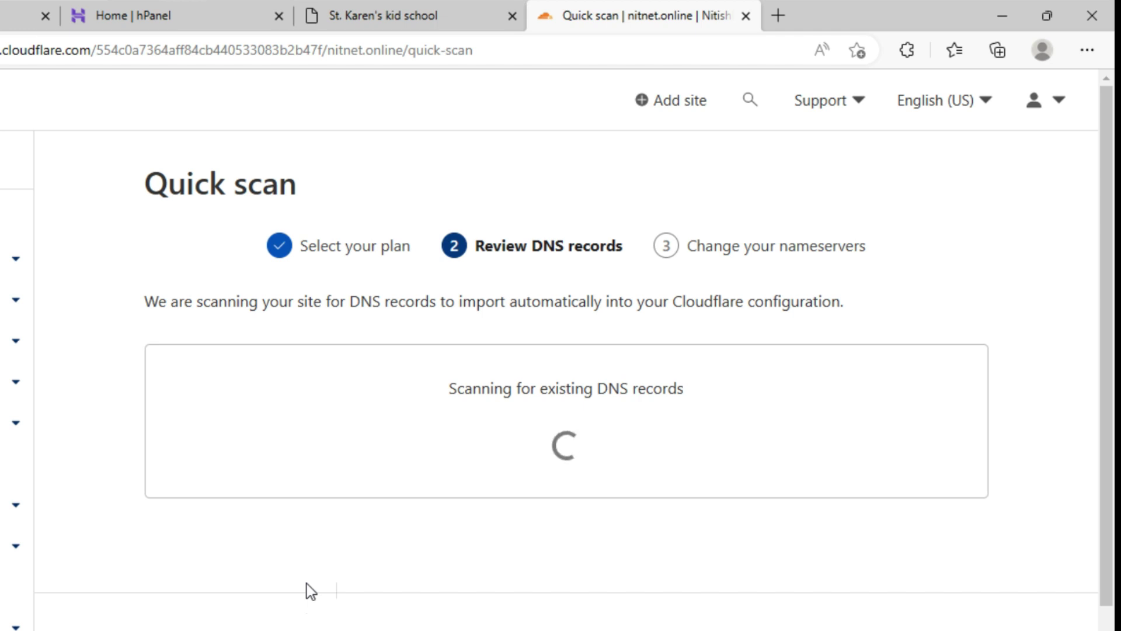
{"action": "scroll", "coordinate": [273, 449], "scroll_direction": "down", "scroll_amount": 2}
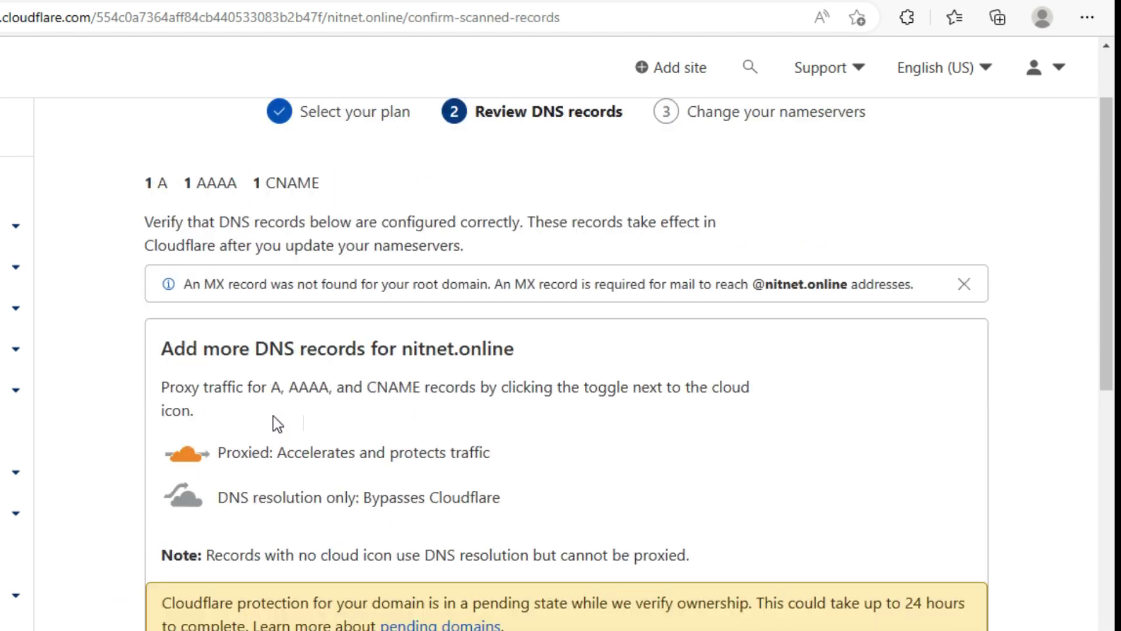
{"action": "scroll", "coordinate": [273, 416], "scroll_direction": "down", "scroll_amount": 6}
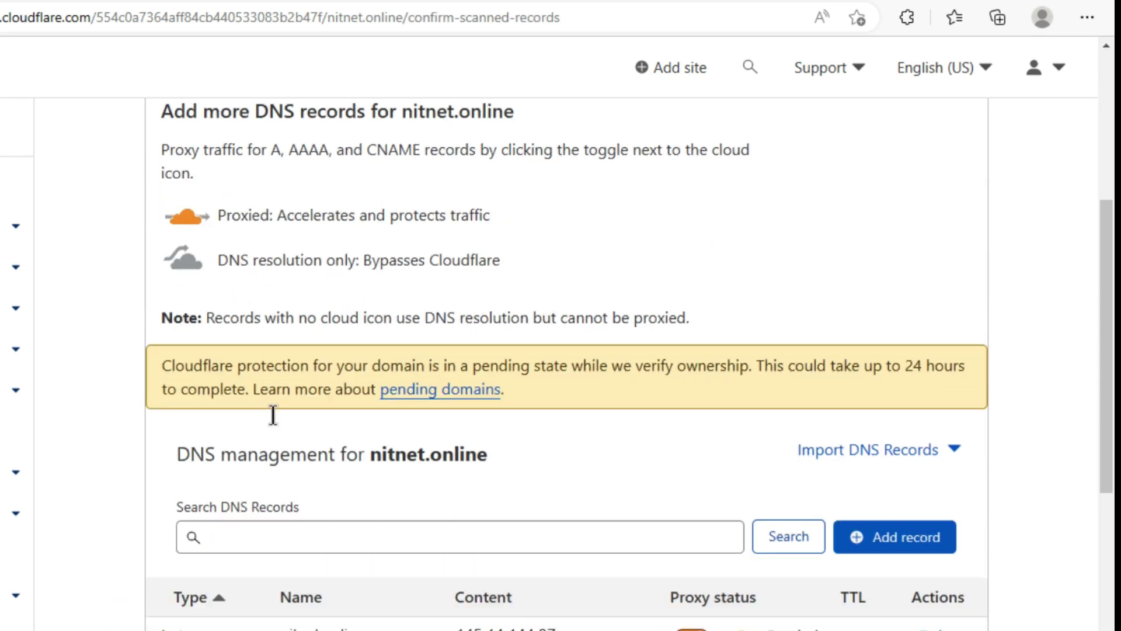
Accept the scanned DNS records and copy the nameserver ariadne.ns.cloudflare.com.
{"action": "left_click", "coordinate": [199, 614]}
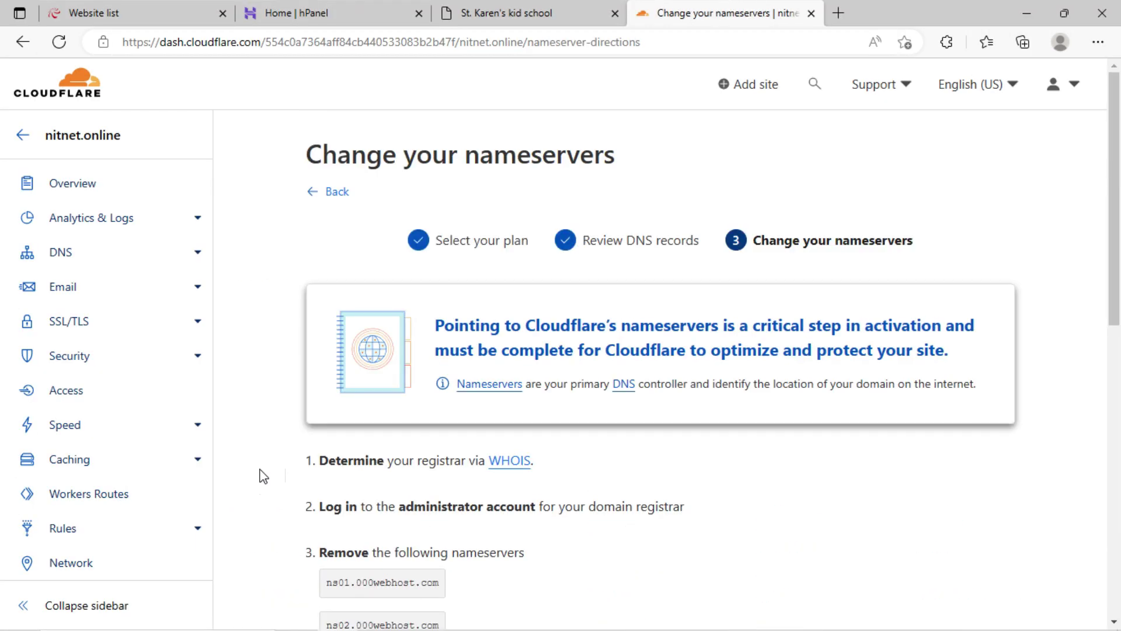
{"action": "scroll", "coordinate": [264, 476], "scroll_direction": "down", "scroll_amount": 4}
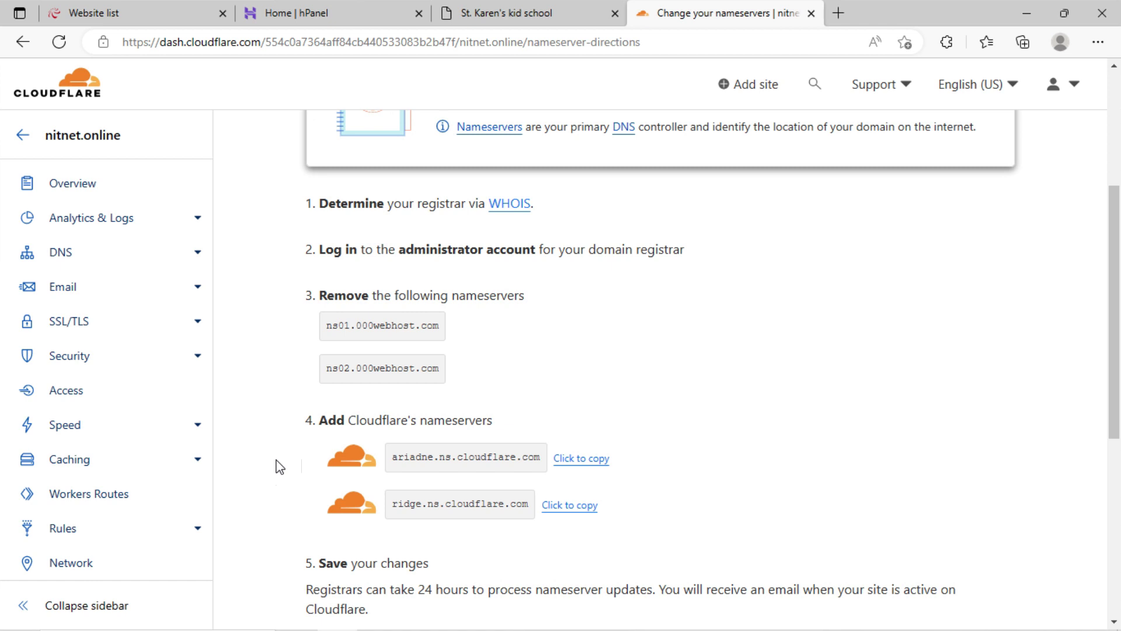
{"action": "scroll", "coordinate": [280, 466], "scroll_direction": "down", "scroll_amount": 1}
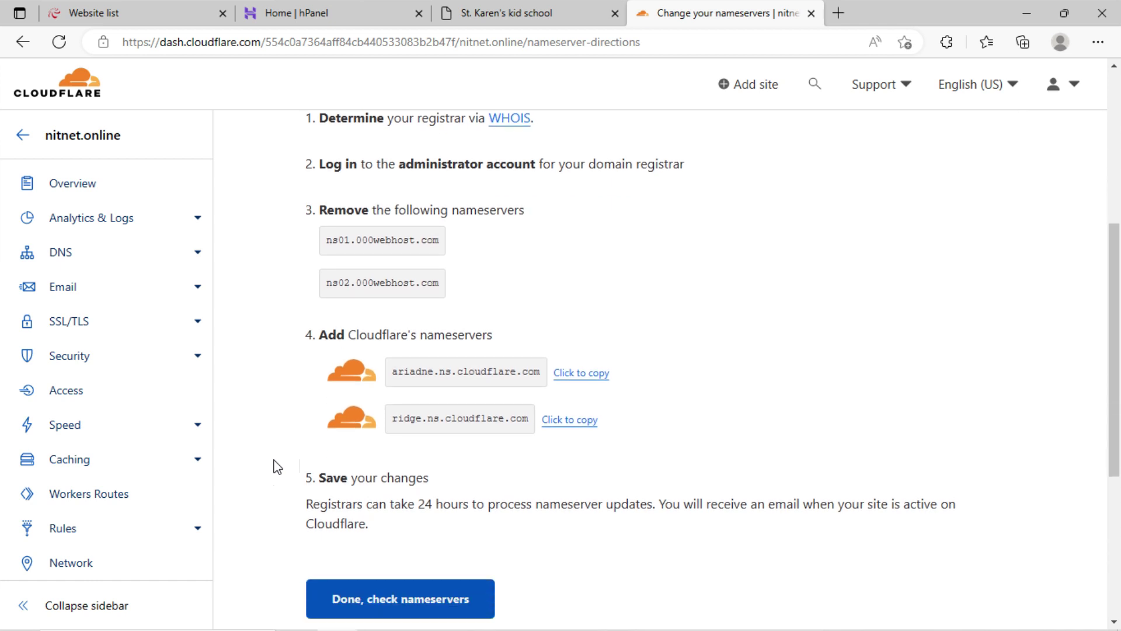
{"action": "left_click", "coordinate": [581, 373]}
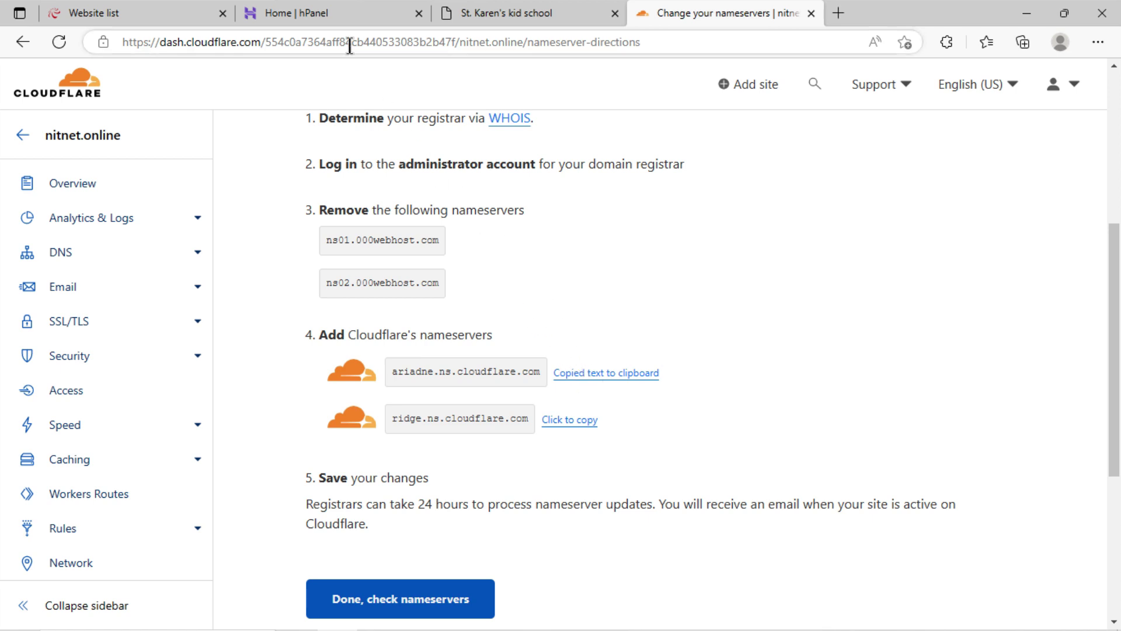
In hPanel, open nitnet.online's nameserver settings and paste ariadne.ns.cloudflare.com as the first nameserver.
{"action": "left_click", "coordinate": [321, 8]}
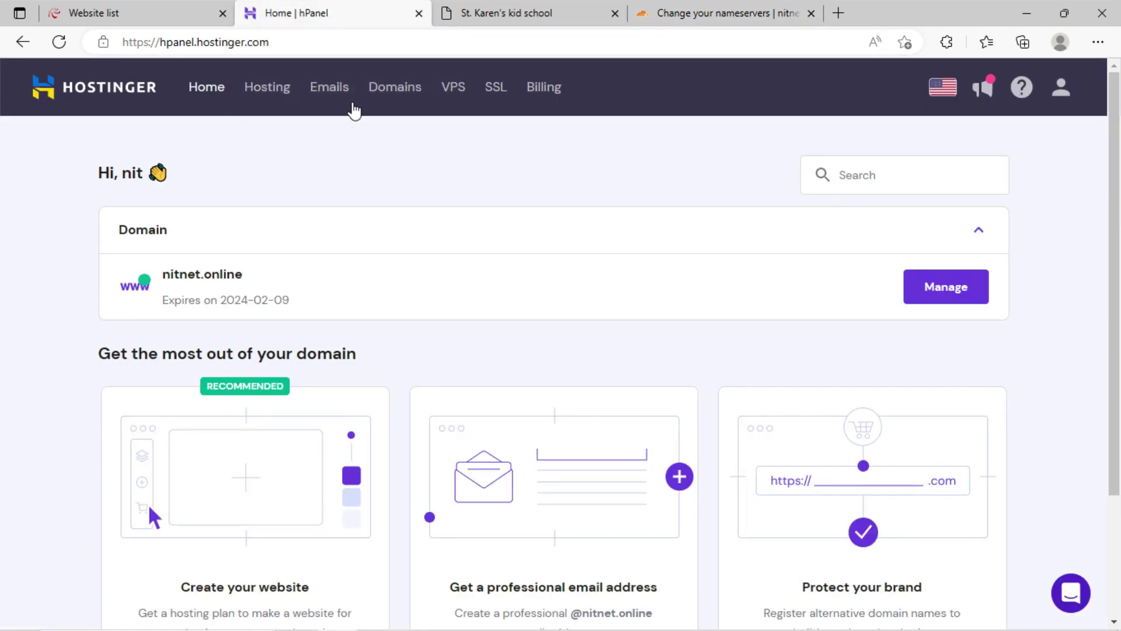
{"action": "left_click", "coordinate": [923, 297]}
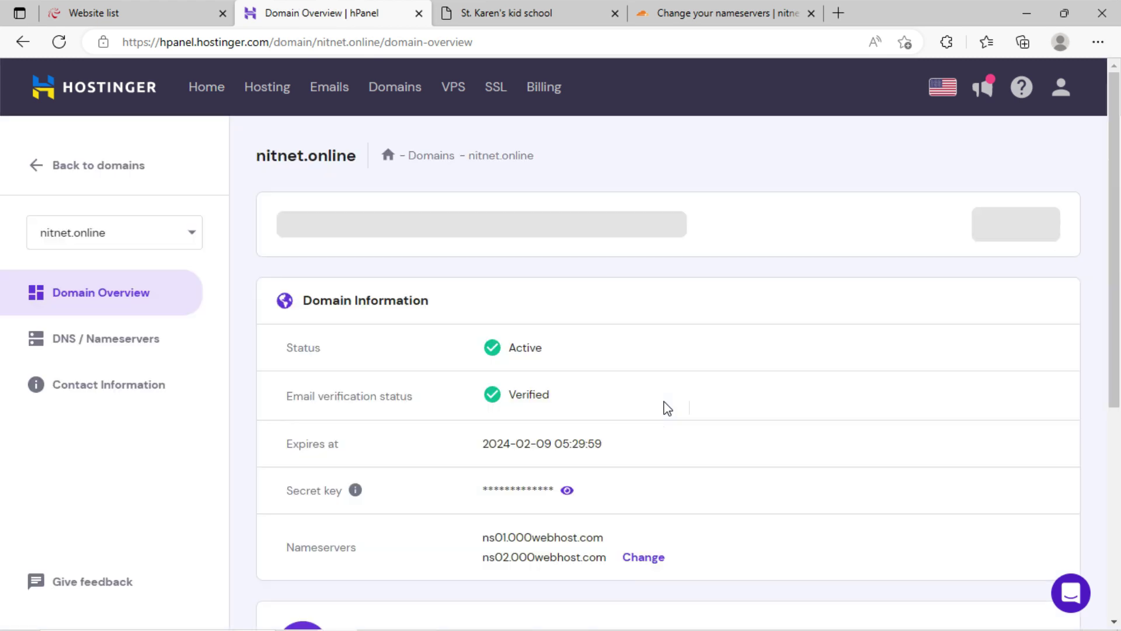
{"action": "scroll", "coordinate": [664, 408], "scroll_direction": "down", "scroll_amount": 5}
{"action": "left_click", "coordinate": [645, 301]}
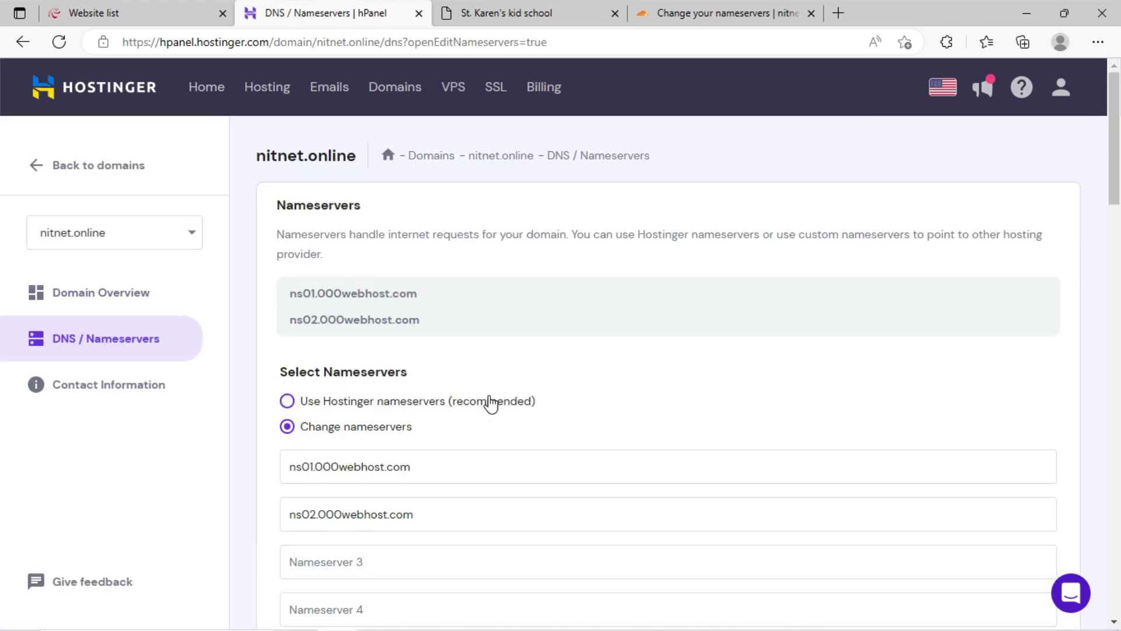
{"action": "scroll", "coordinate": [461, 385], "scroll_direction": "down", "scroll_amount": 3}
{"action": "double_click", "coordinate": [426, 379]}
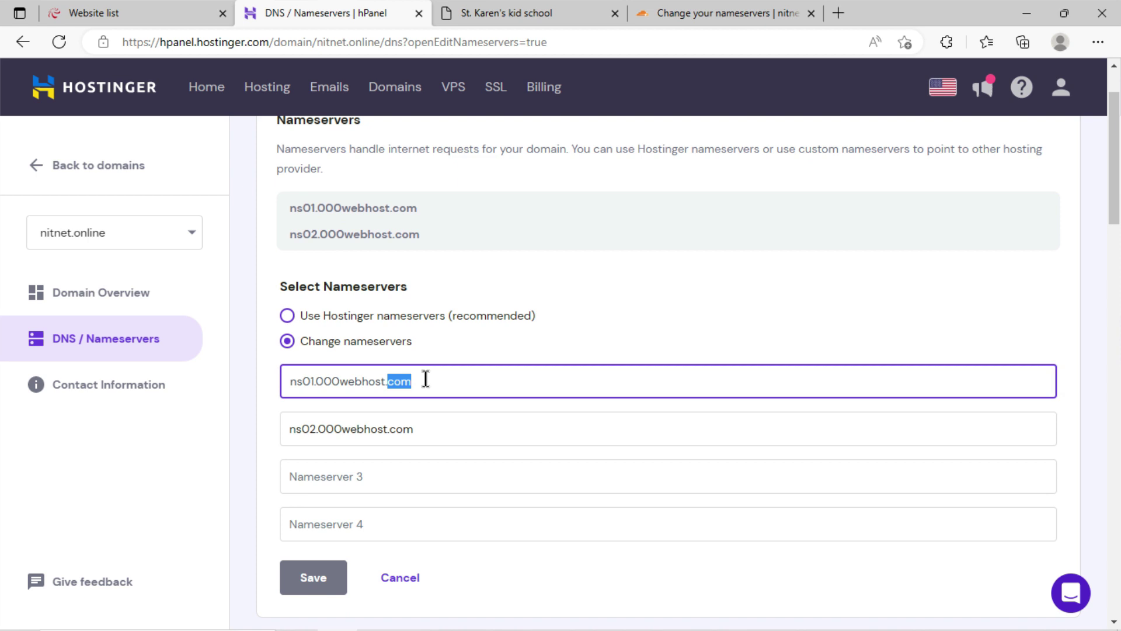
{"action": "key", "text": "ctrl+a"}
{"action": "key", "text": "ctrl+v"}
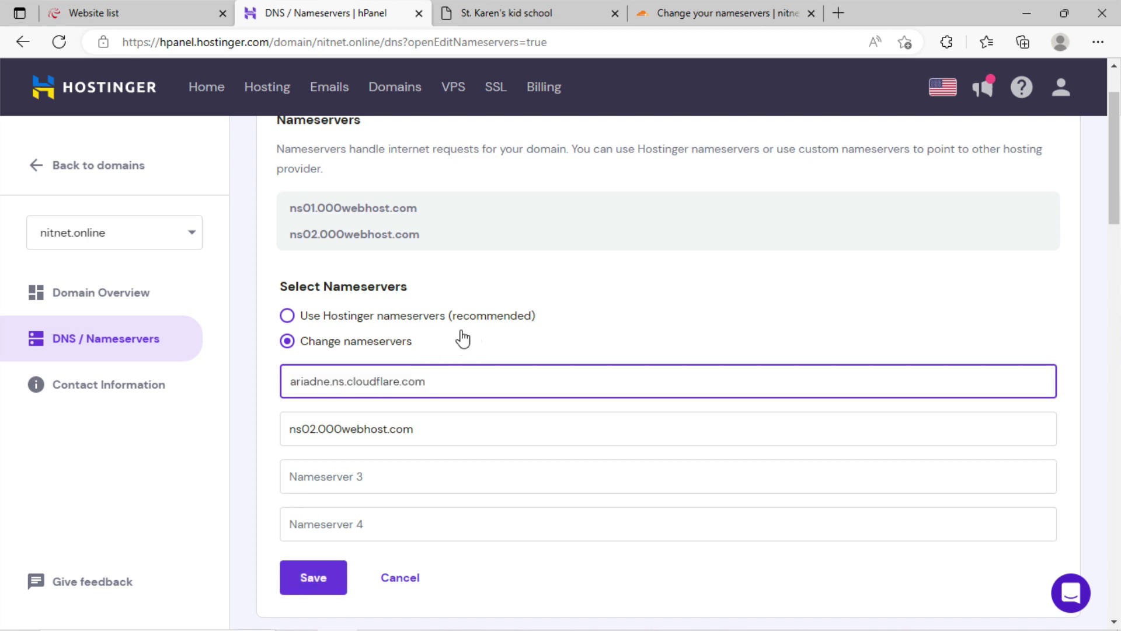
Copy ridge.ns.cloudflare.com from Cloudflare, paste it as the second nameserver, and save.
{"action": "left_click", "coordinate": [666, 10]}
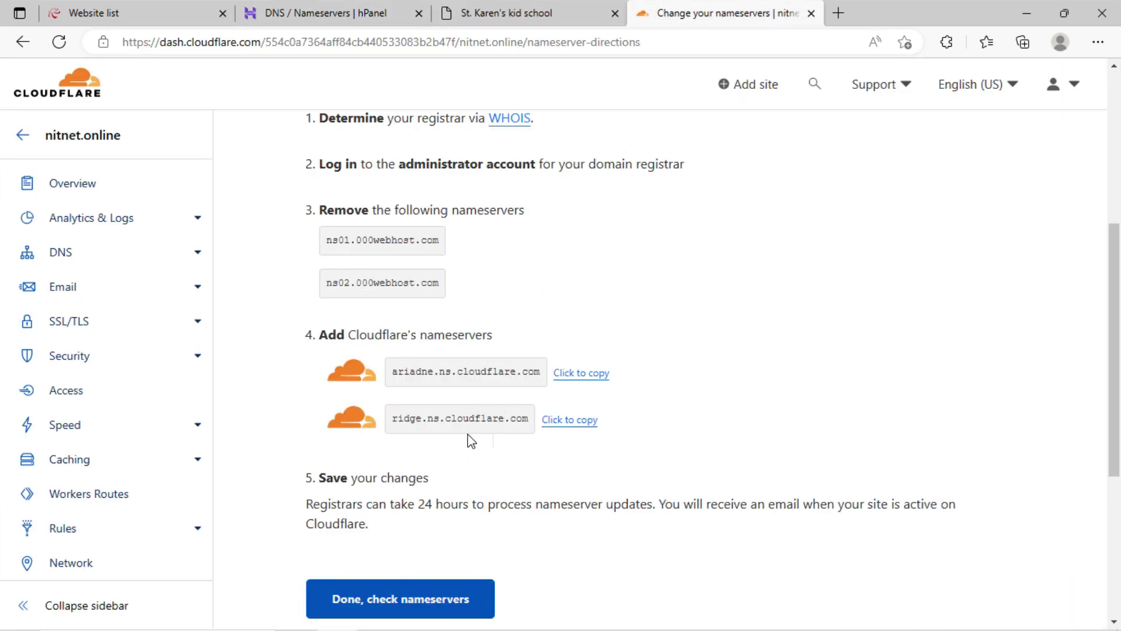
{"action": "left_click", "coordinate": [554, 425]}
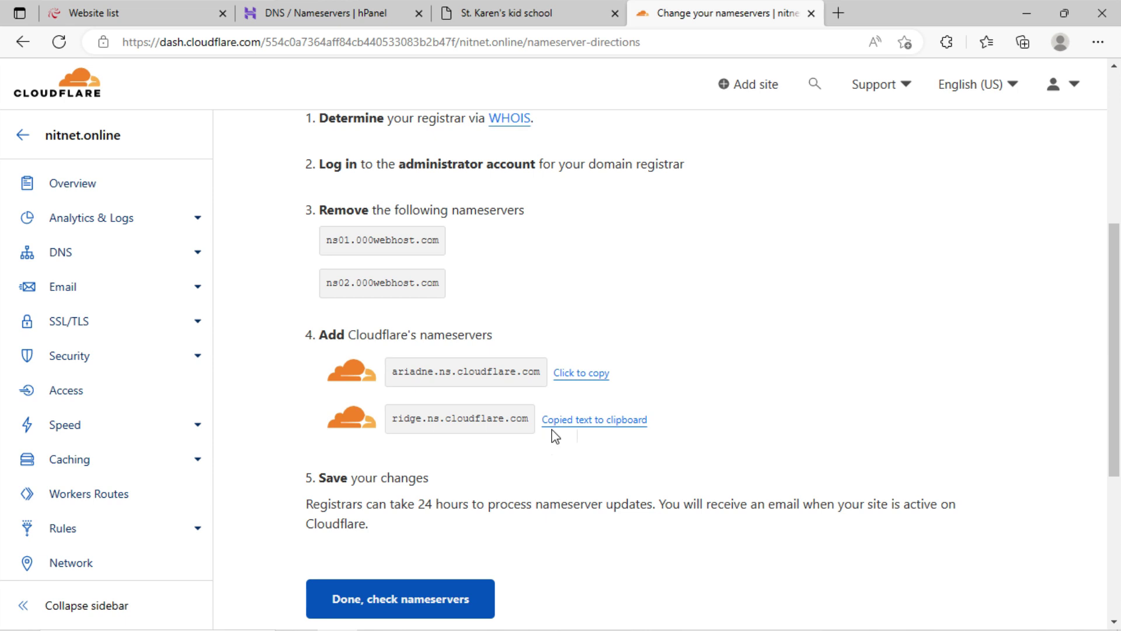
{"action": "left_click", "coordinate": [327, 13]}
{"action": "left_click", "coordinate": [389, 432]}
{"action": "key", "text": "ctrl+a"}
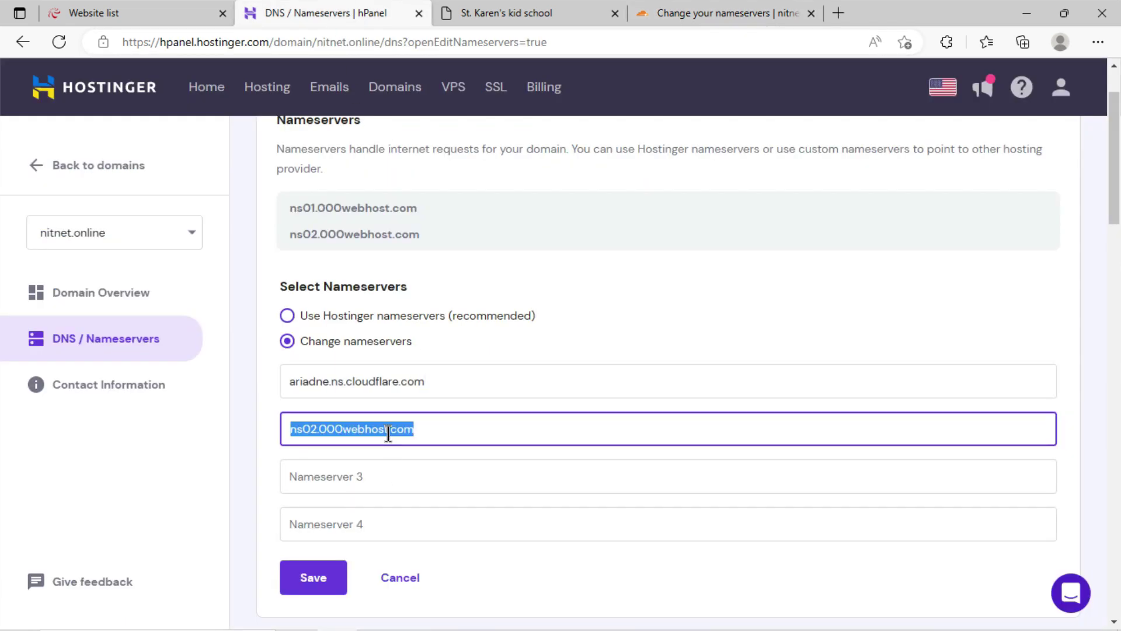
{"action": "key", "text": "ctrl+v"}
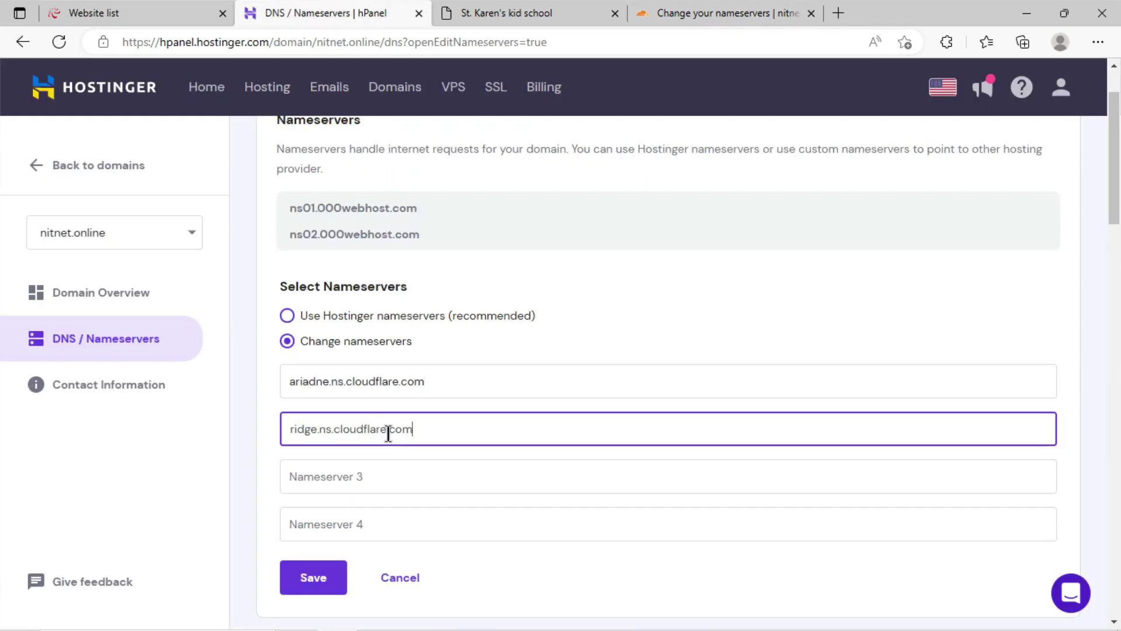
{"action": "left_click", "coordinate": [316, 590]}
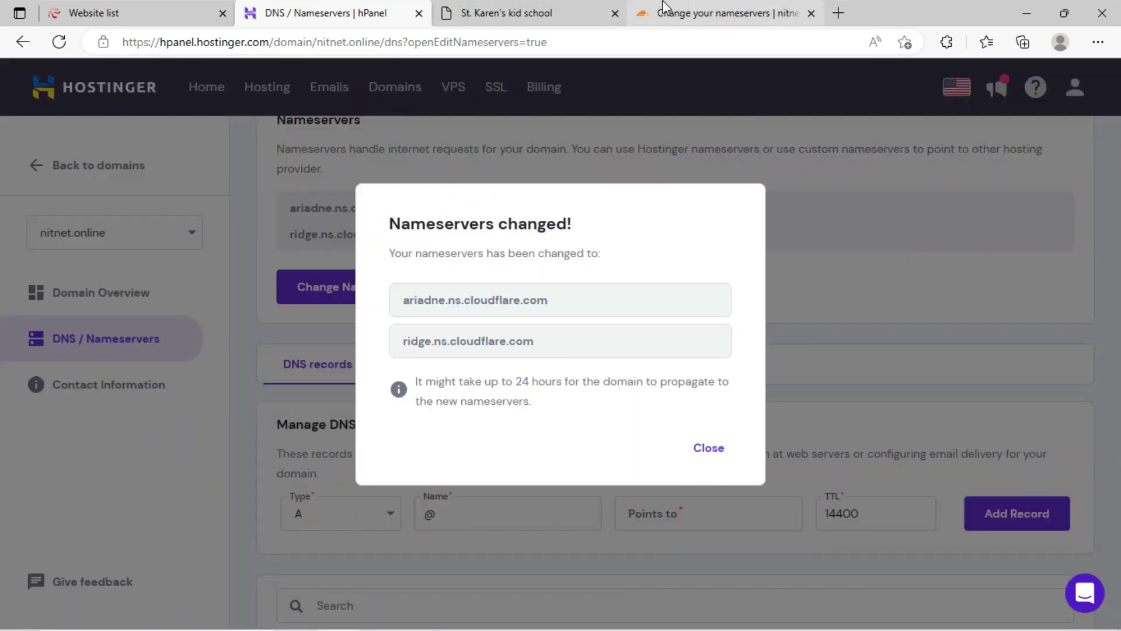
{"action": "left_click", "coordinate": [666, 7]}
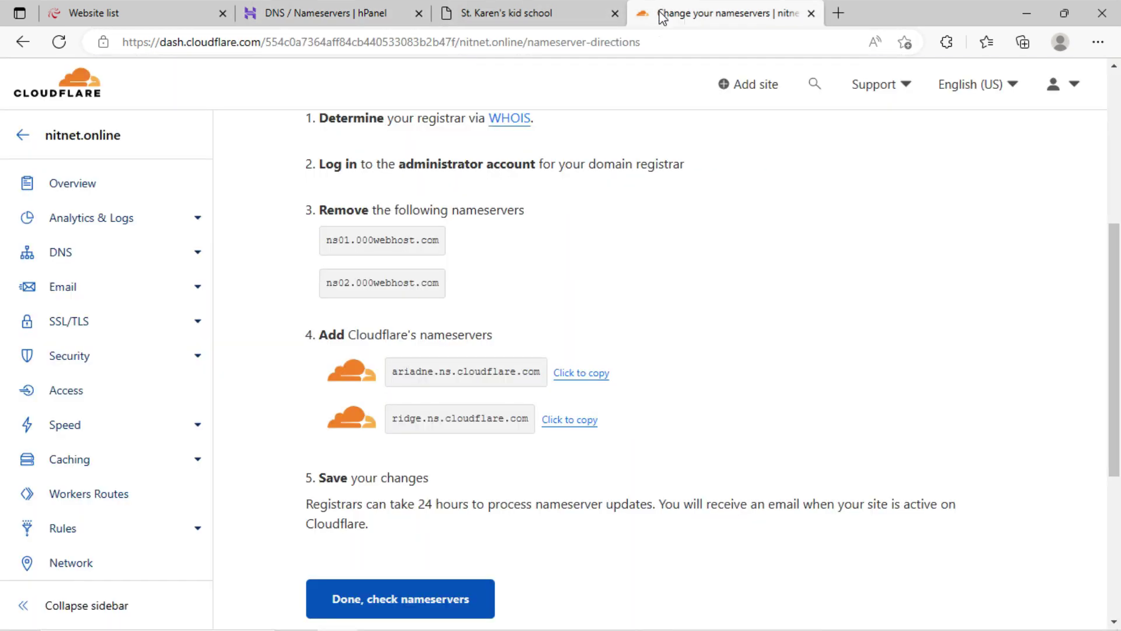
{"action": "left_click", "coordinate": [376, 12]}
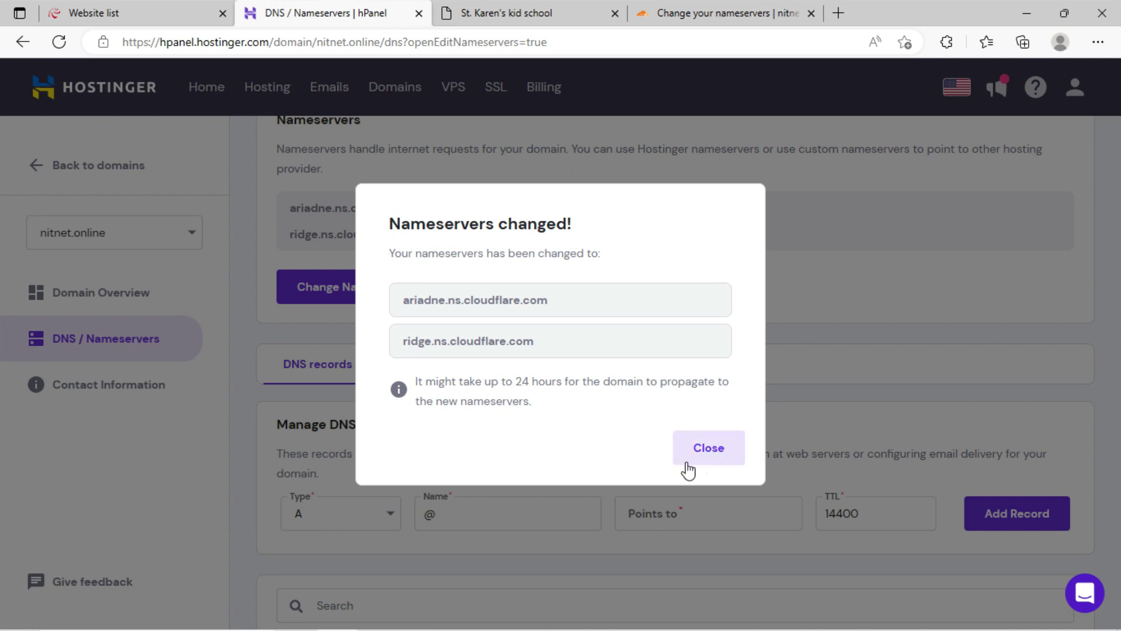
Dismiss the nameserver confirmation, tell Cloudflare the nameservers are updated, and begin the Quick Start Guide.
{"action": "left_click", "coordinate": [708, 453]}
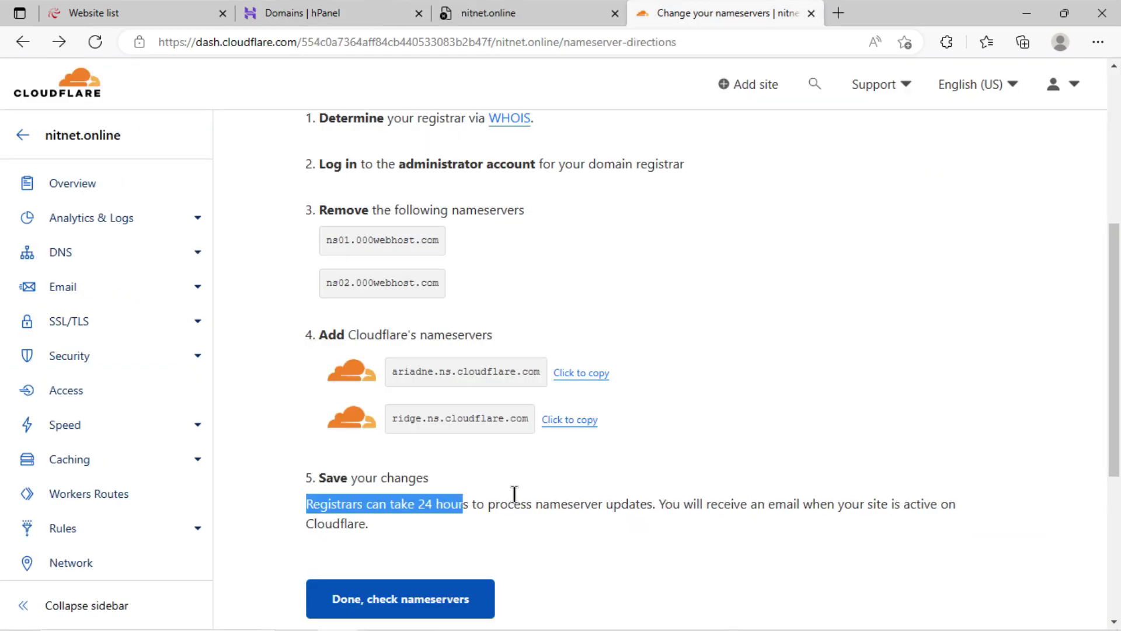
{"action": "left_click_drag", "start_coordinate": [513, 493], "coordinate": [772, 530]}
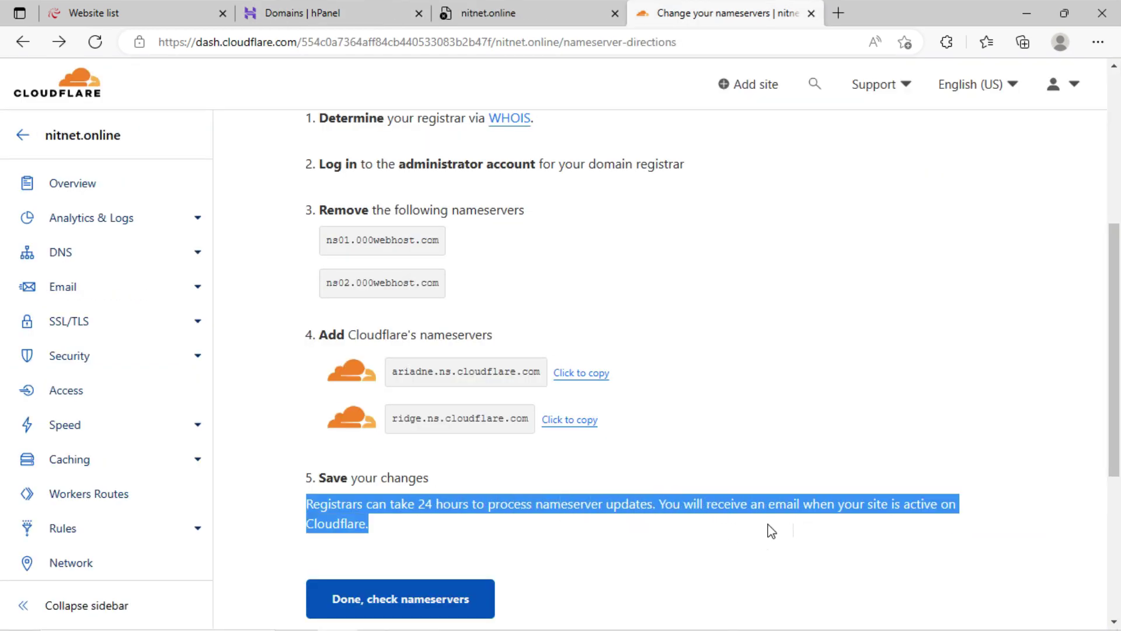
{"action": "left_click", "coordinate": [634, 573]}
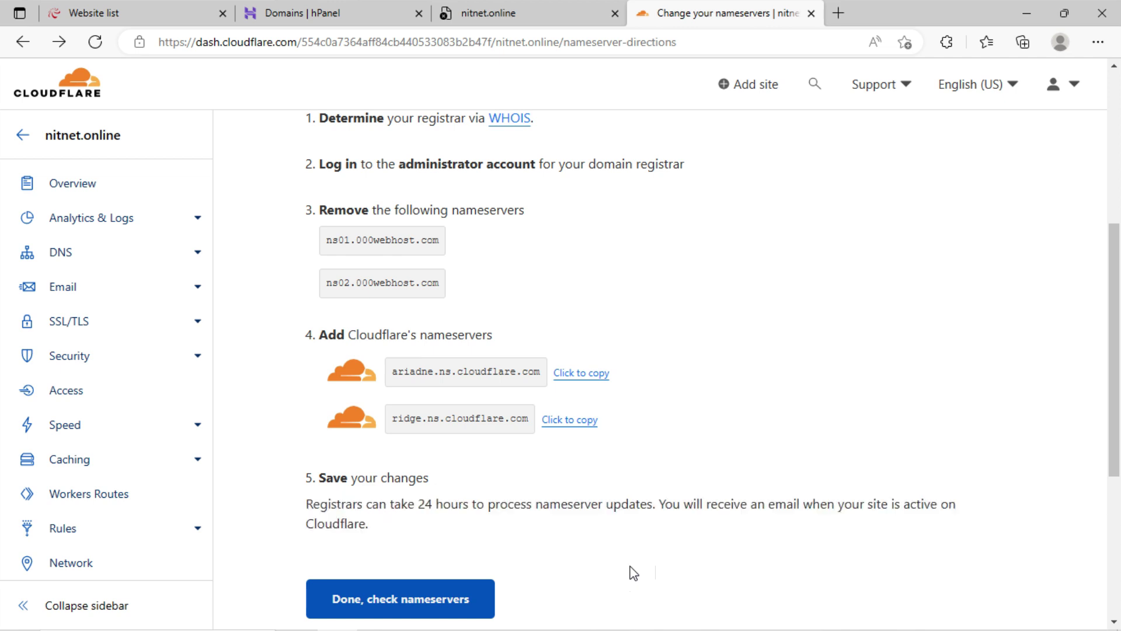
{"action": "left_click", "coordinate": [480, 608]}
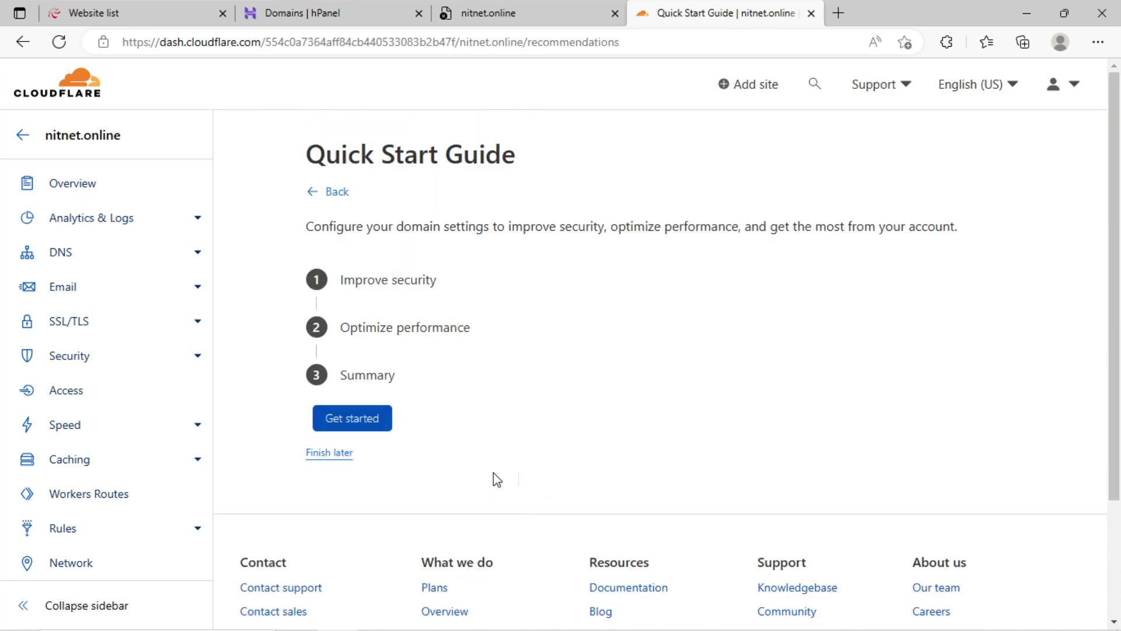
{"action": "left_click", "coordinate": [352, 419]}
Save Automatic HTTPS Rewrites as on and turn on Always Use HTTPS.
{"action": "scroll", "coordinate": [368, 436], "scroll_direction": "down", "scroll_amount": 1}
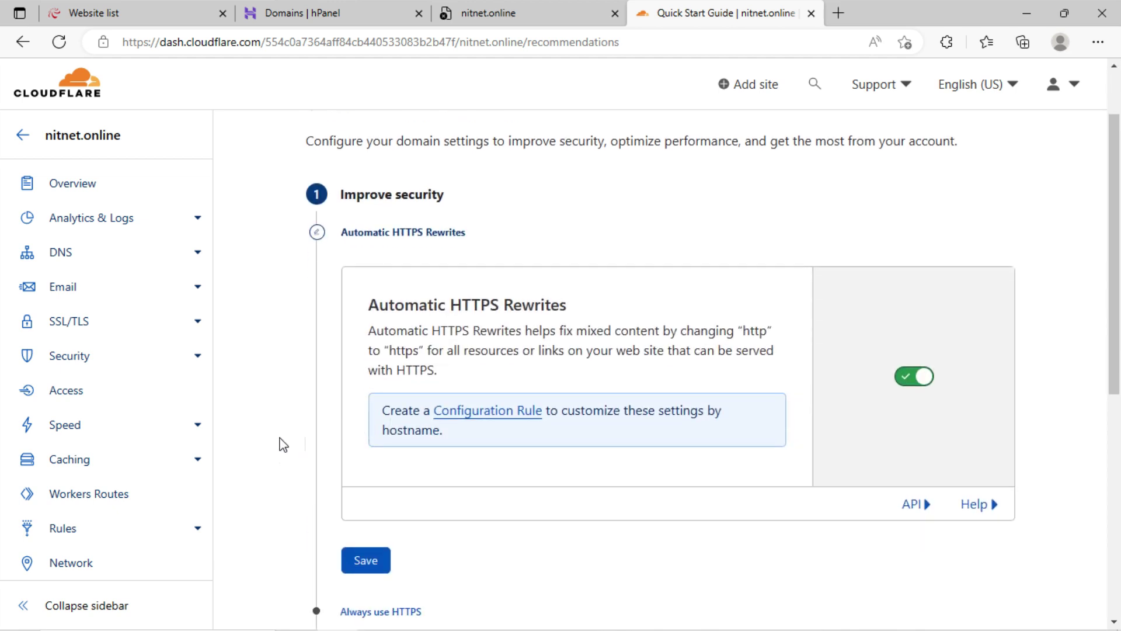
{"action": "scroll", "coordinate": [304, 432], "scroll_direction": "down", "scroll_amount": 2}
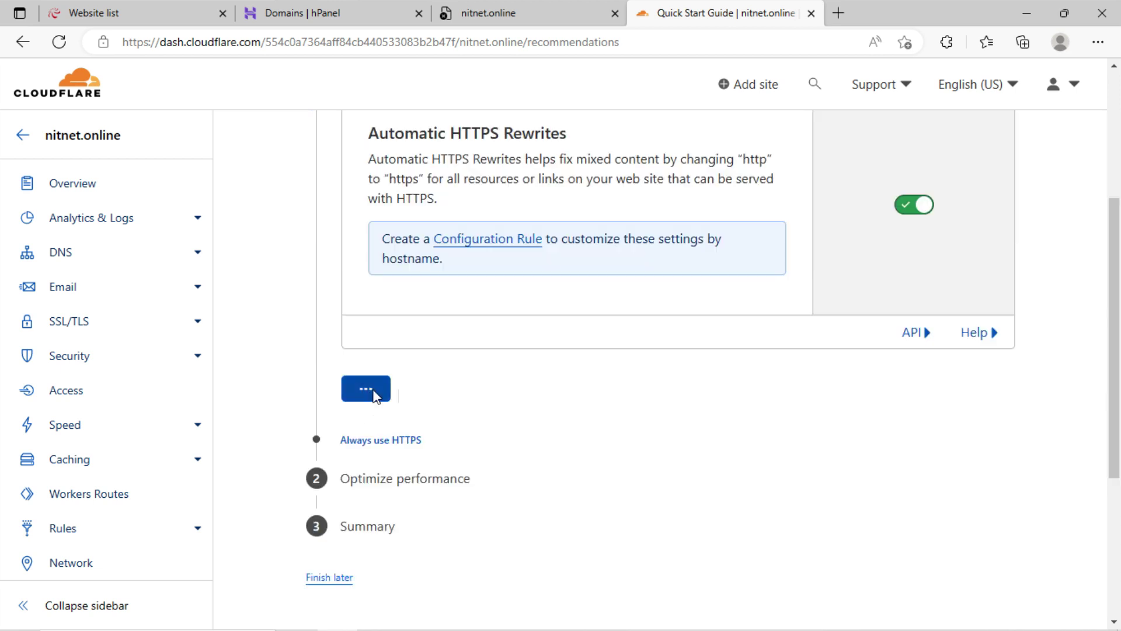
{"action": "left_click", "coordinate": [374, 390]}
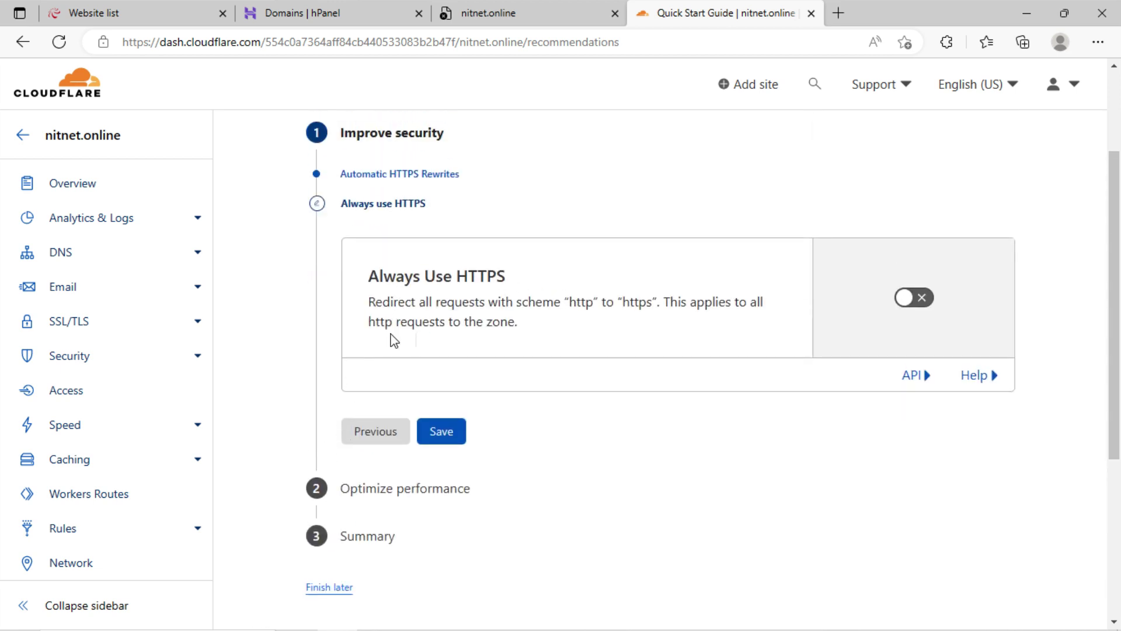
{"action": "left_click", "coordinate": [912, 297]}
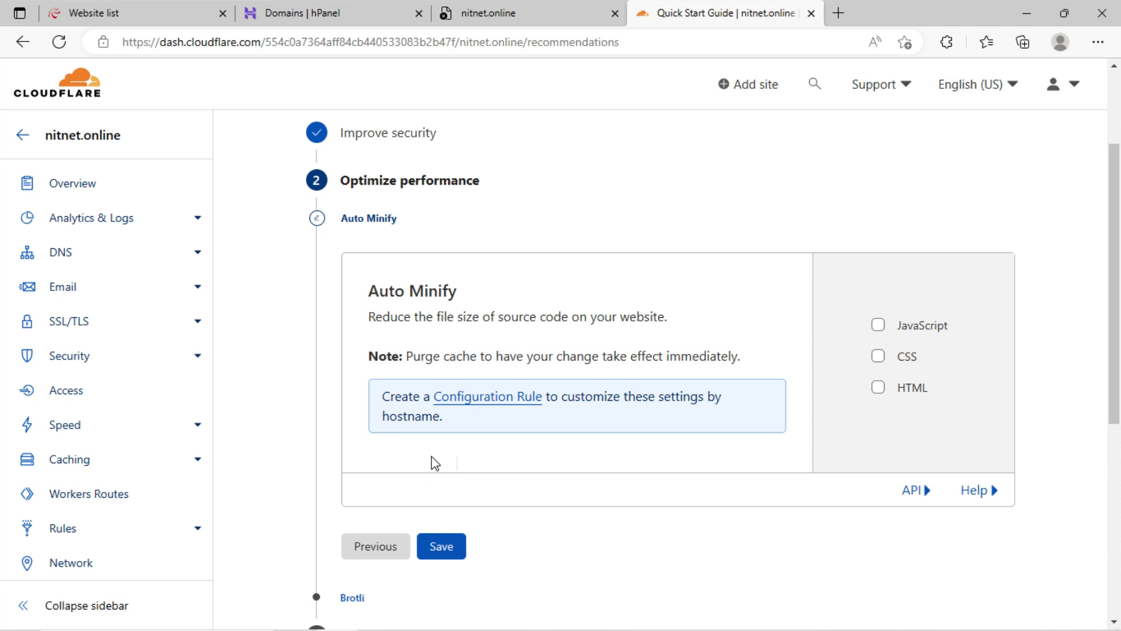
Save Auto Minify with nothing minified and Brotli on, then finish the guide.
{"action": "scroll", "coordinate": [435, 462], "scroll_direction": "down", "scroll_amount": 1}
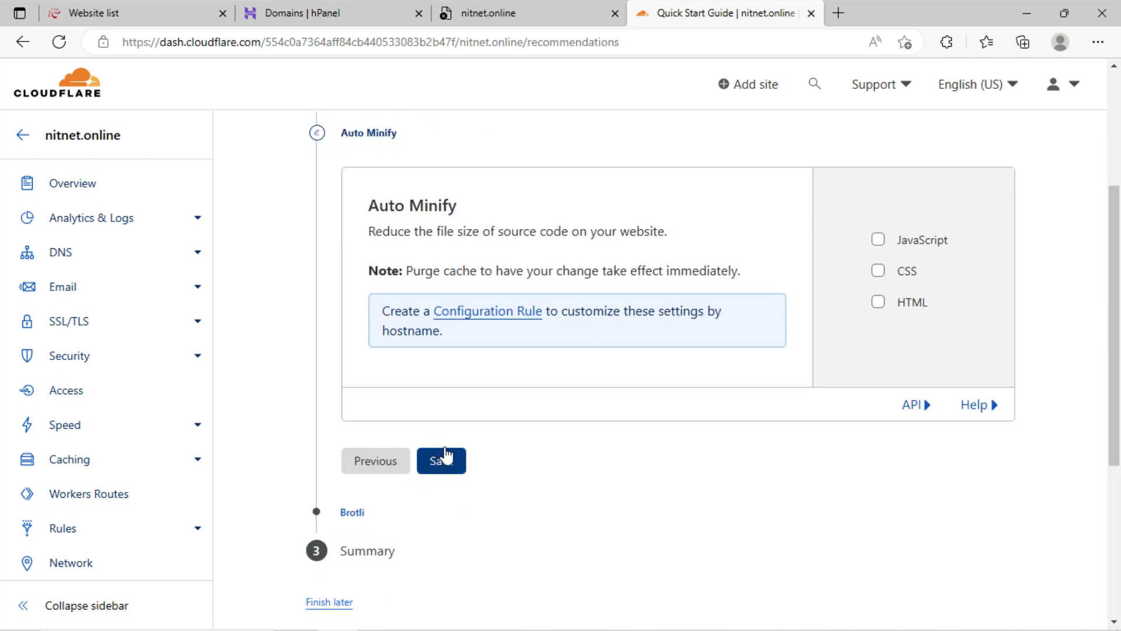
{"action": "left_click", "coordinate": [461, 467]}
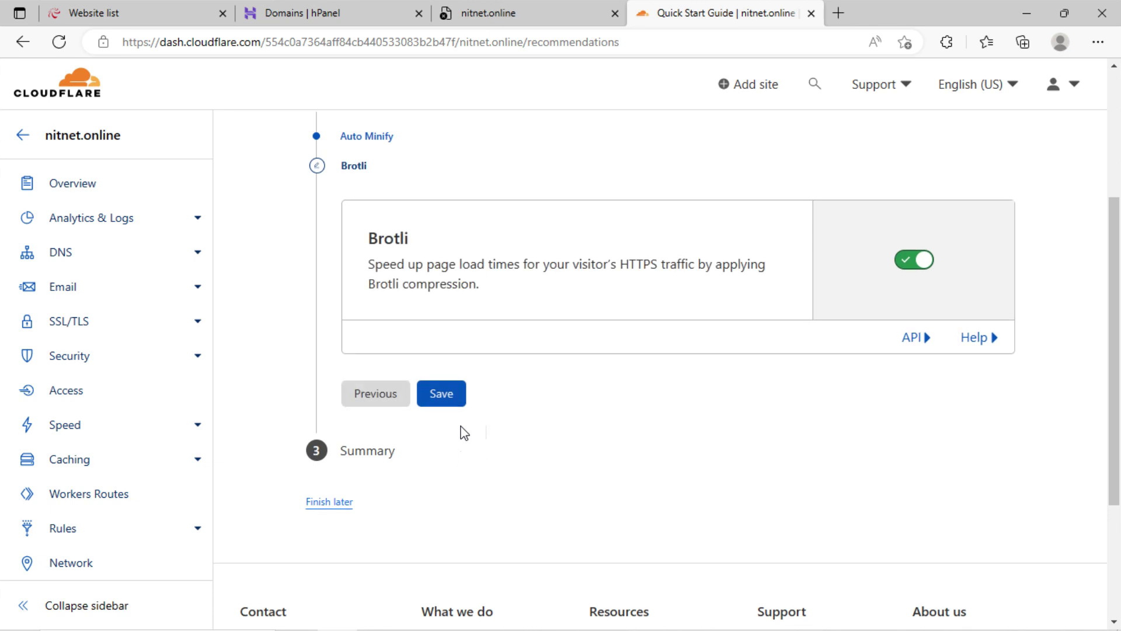
{"action": "left_click", "coordinate": [451, 402]}
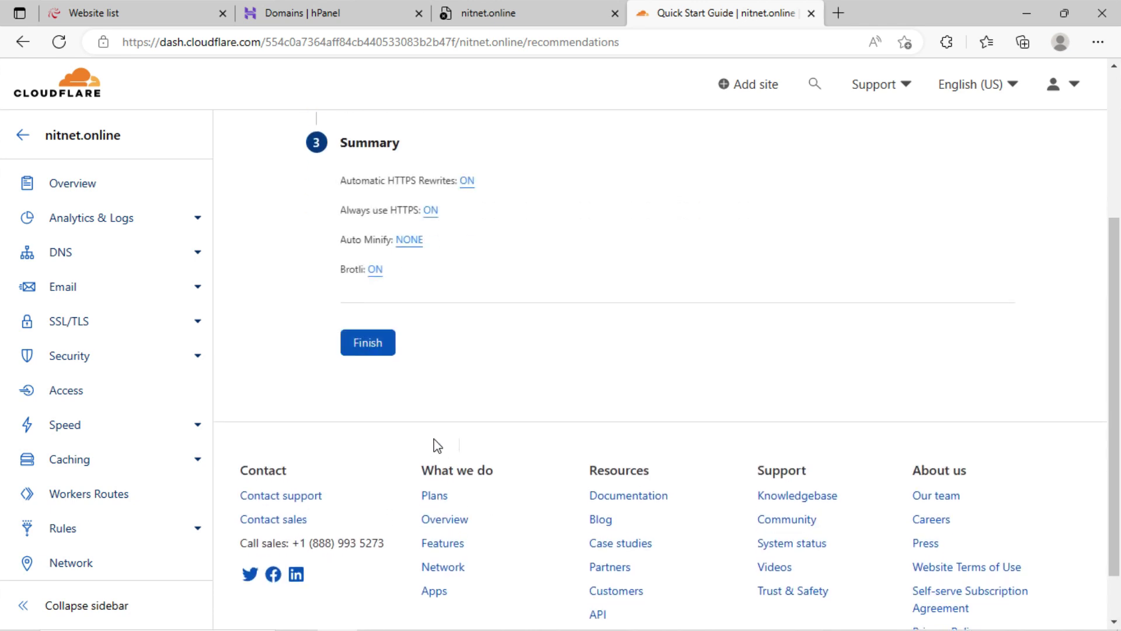
{"action": "left_click", "coordinate": [387, 355]}
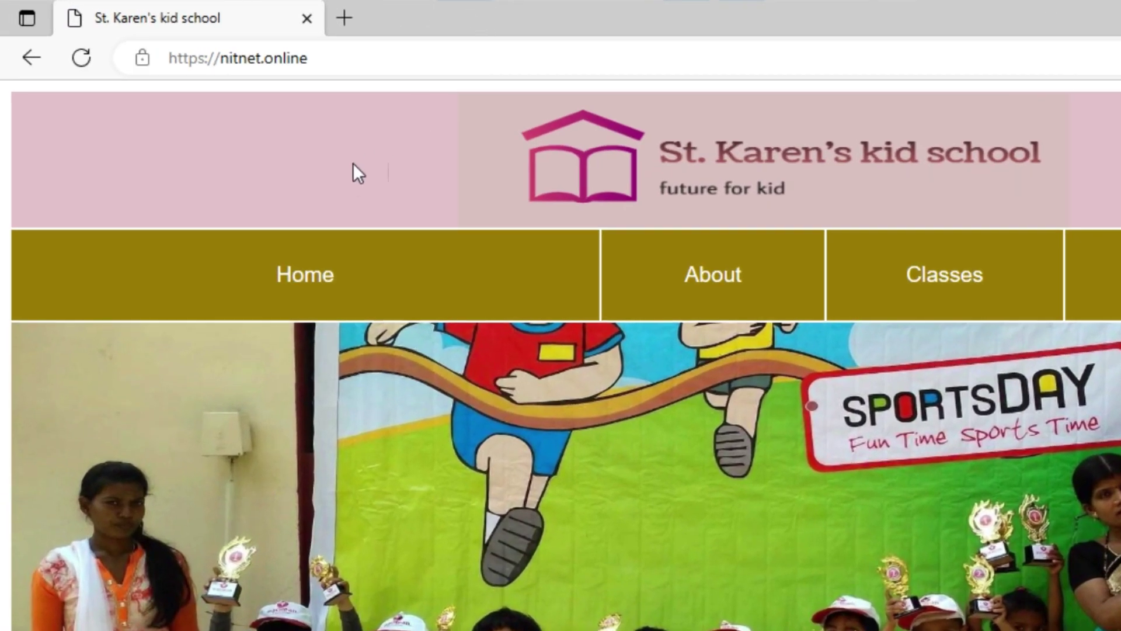
Confirm nitnet.online reports 'Connection is secure', then visit the About page and return Home.
{"action": "left_click", "coordinate": [139, 65]}
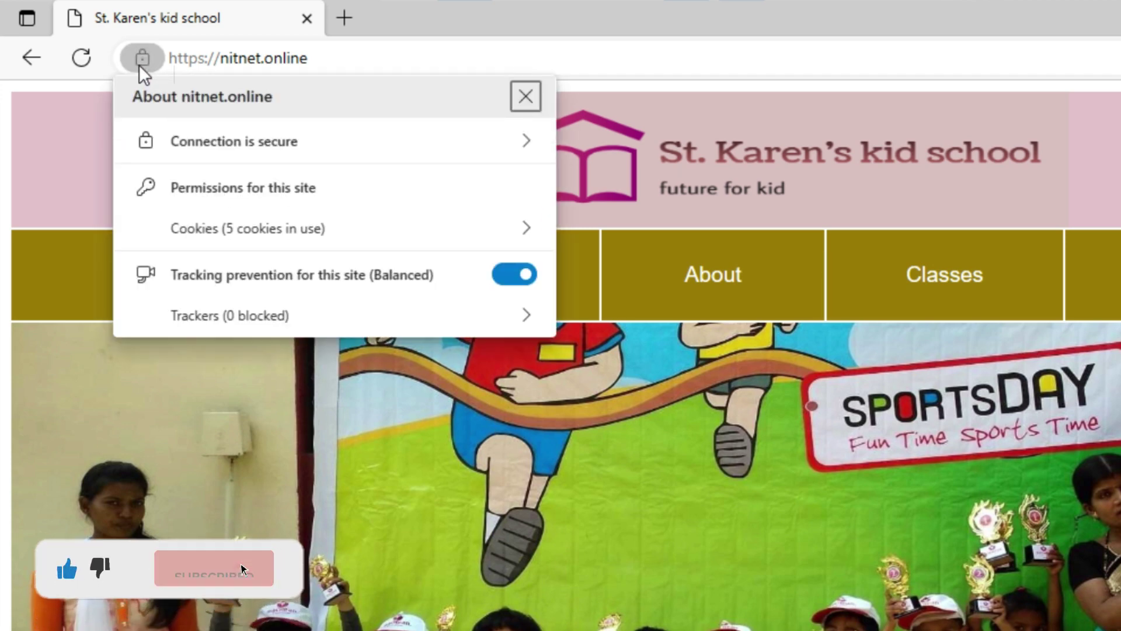
{"action": "left_click", "coordinate": [139, 65]}
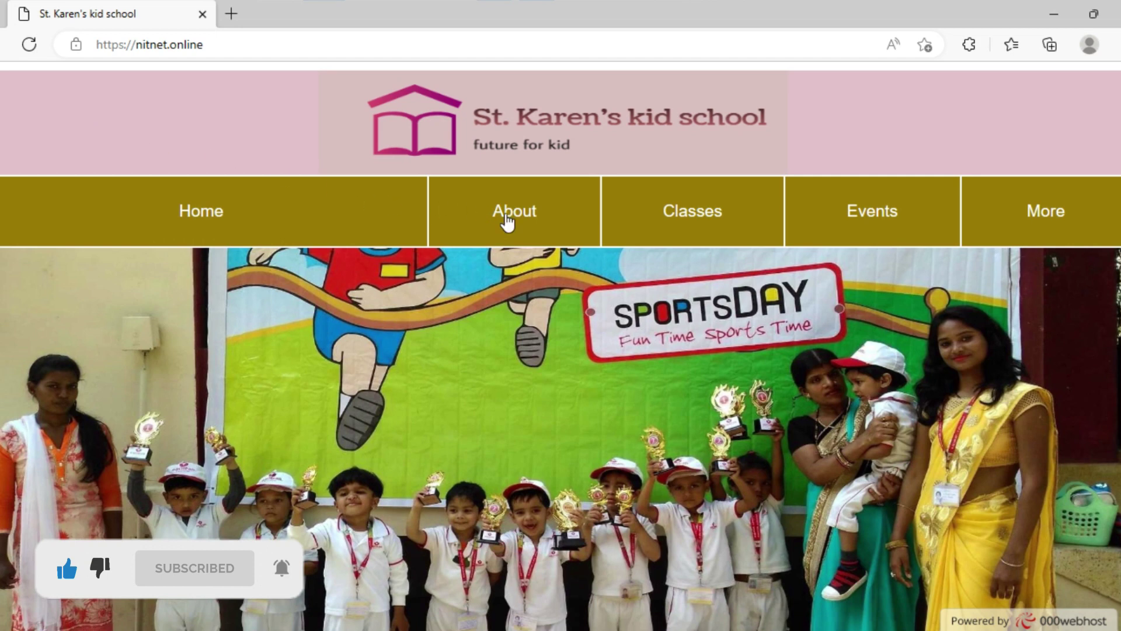
{"action": "left_click", "coordinate": [507, 222]}
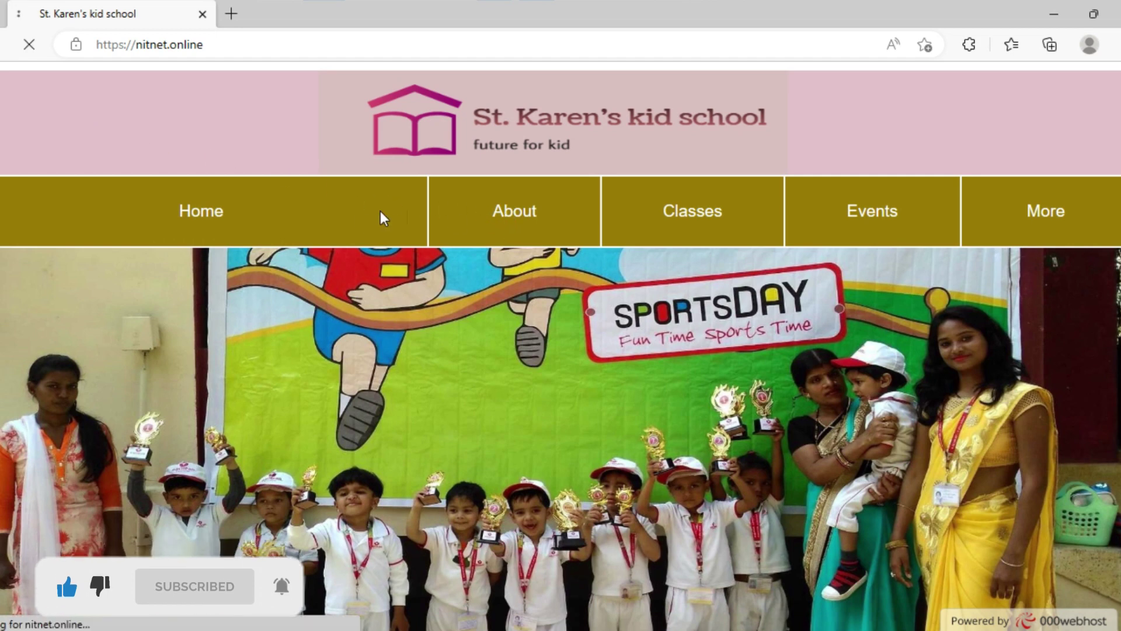
{"action": "left_click", "coordinate": [220, 219]}
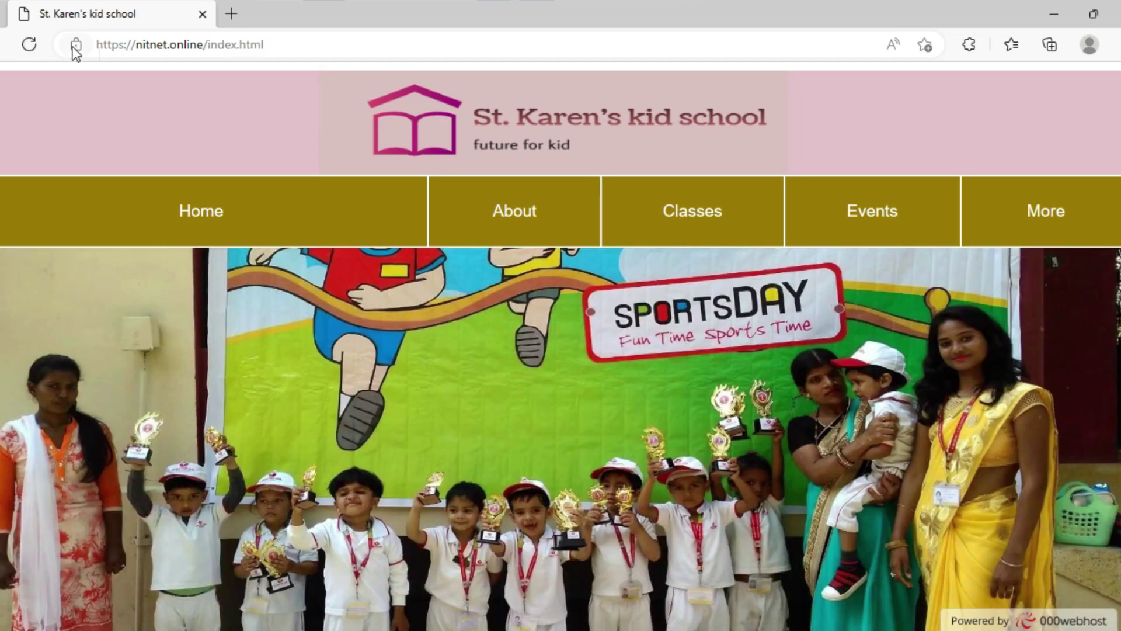